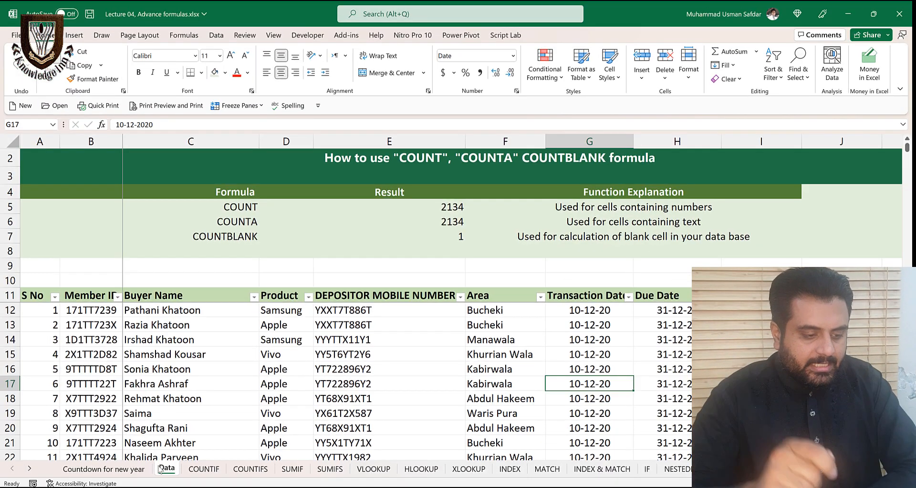
# - Examine the last records of the S No column on the Data sheet for gaps, and return to the first records
pyautogui.click(54, 320)
pyautogui.hotkey('ctrl', 'Down')
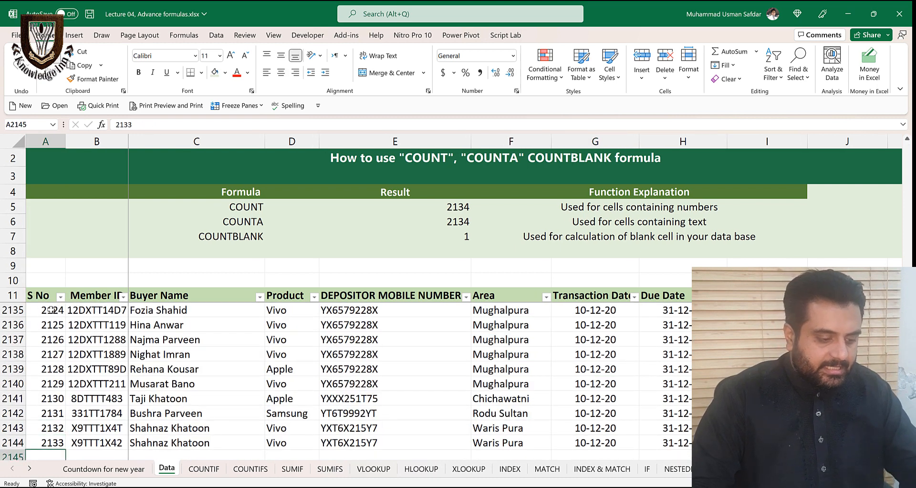
pyautogui.press('Down')
pyautogui.press('Down')
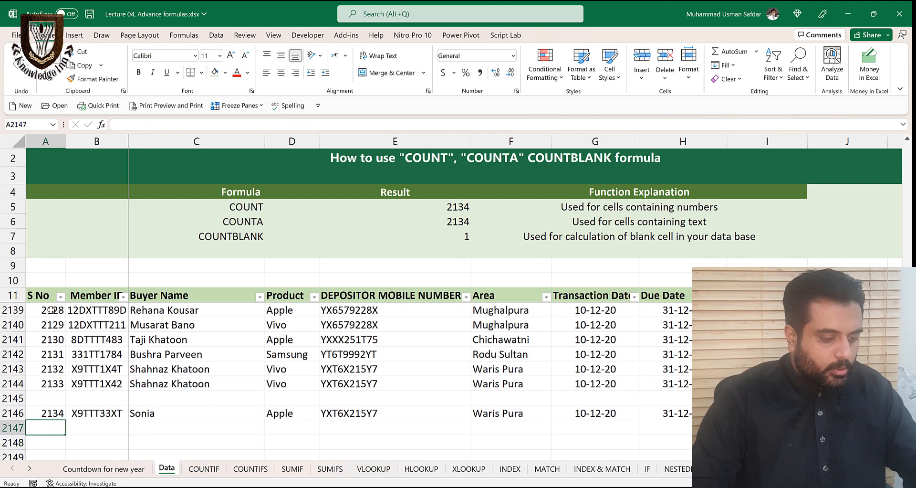
pyautogui.press('Up')
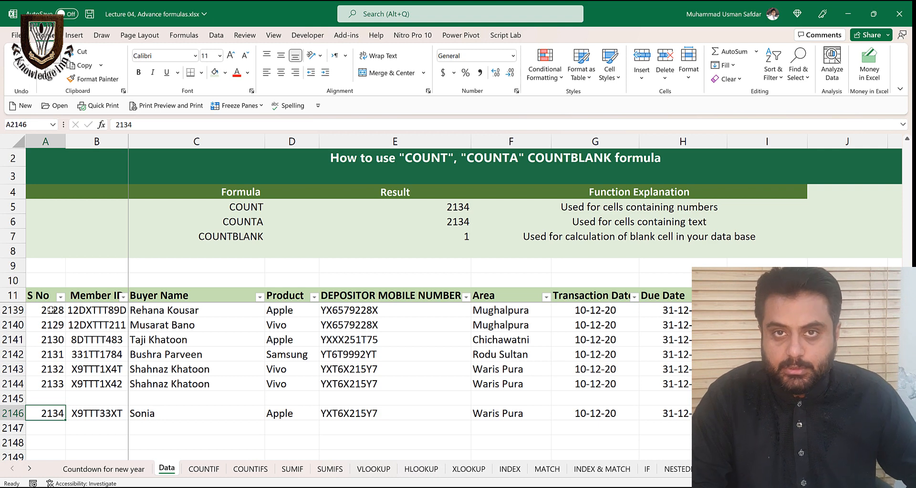
pyautogui.press('Up')
pyautogui.press('Up')
pyautogui.press('Down')
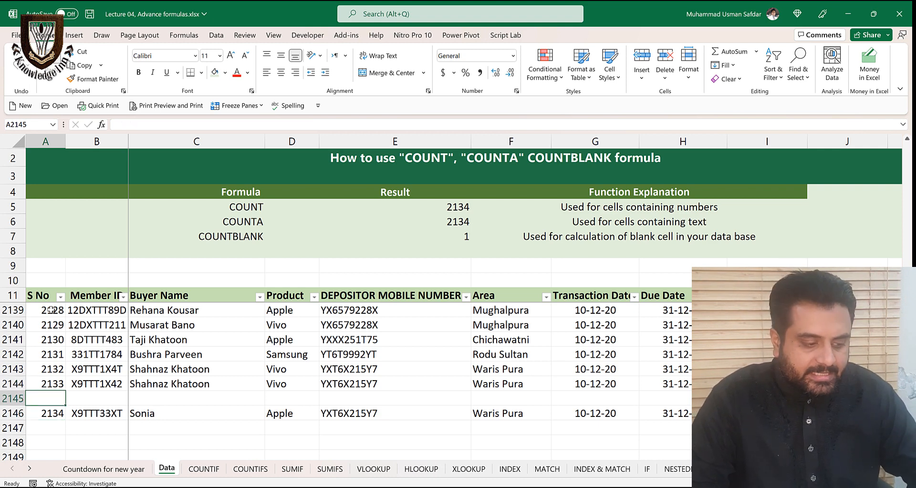
pyautogui.press('Up')
pyautogui.hotkey('ctrl', 'Up')
pyautogui.press('Down')
pyautogui.press('Down')
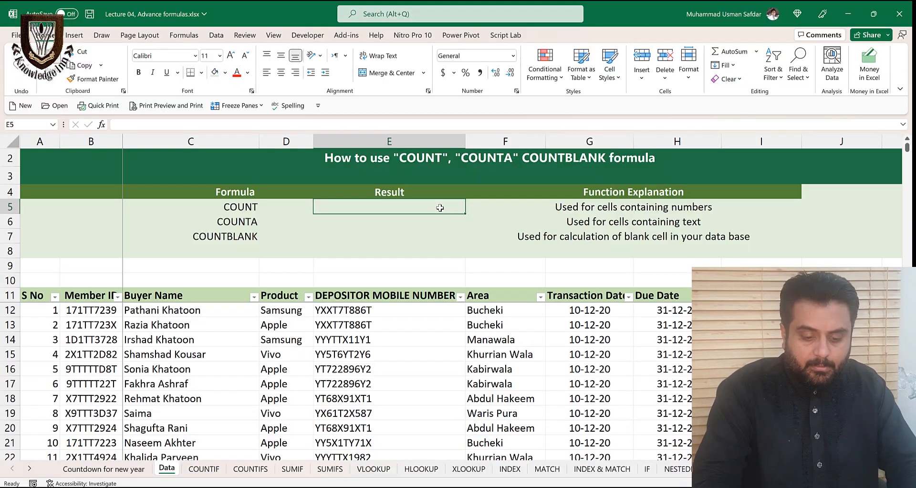
# - Enter =COUNT(A12:A2146) in E5 to count the S No entries
pyautogui.write('=')
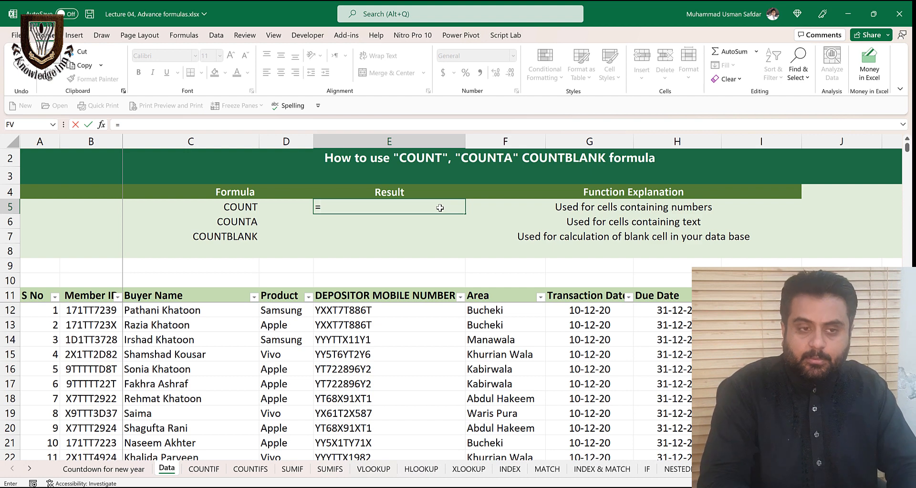
pyautogui.write('c')
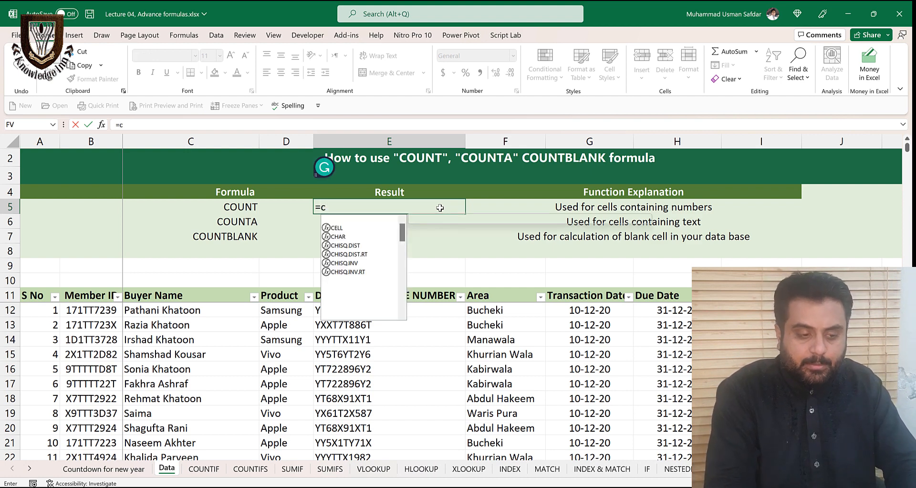
pyautogui.write('ount(')
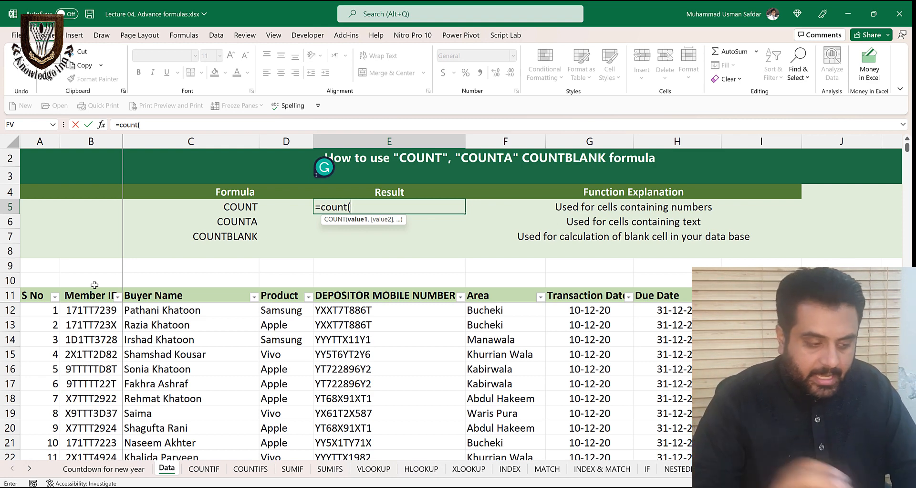
pyautogui.click(43, 308)
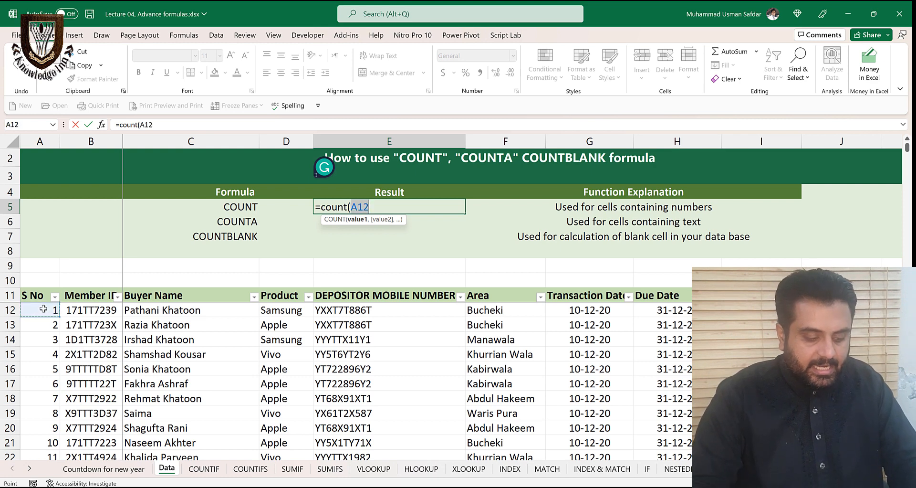
pyautogui.hotkey('ctrl', 'shift', 'Down')
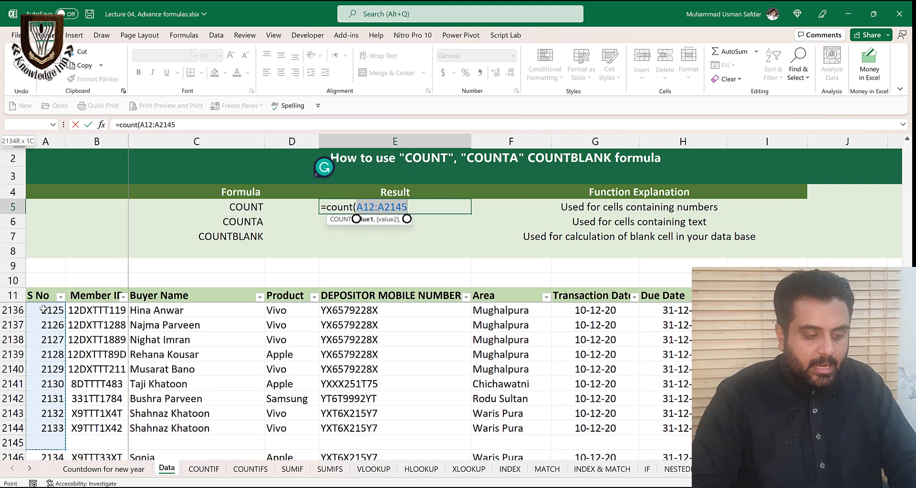
pyautogui.hotkey('shift', 'Down')
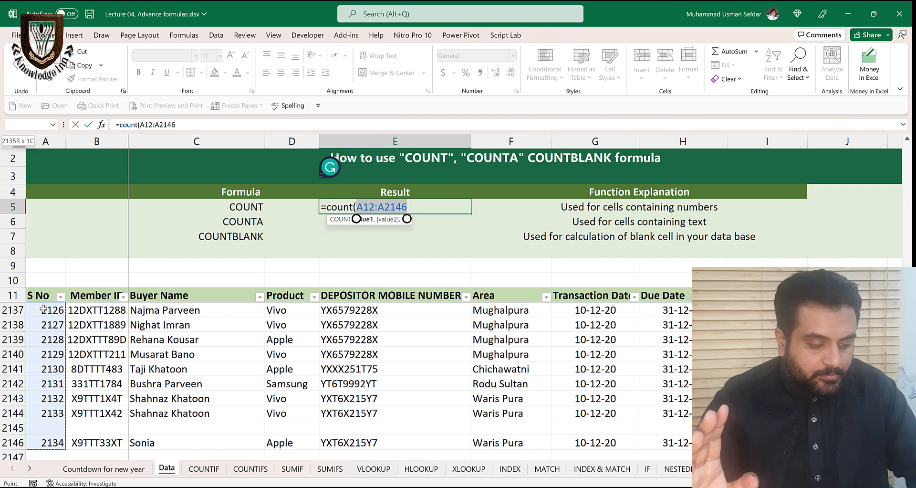
pyautogui.write(')')
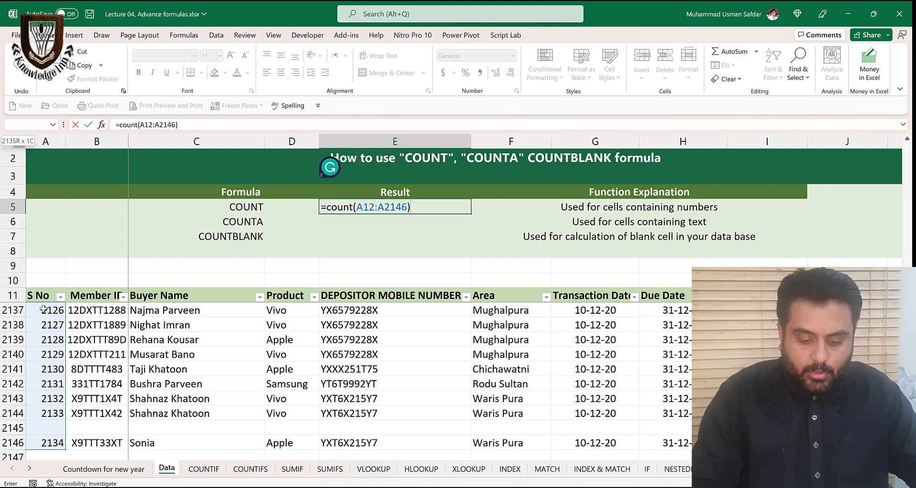
pyautogui.press('Return')
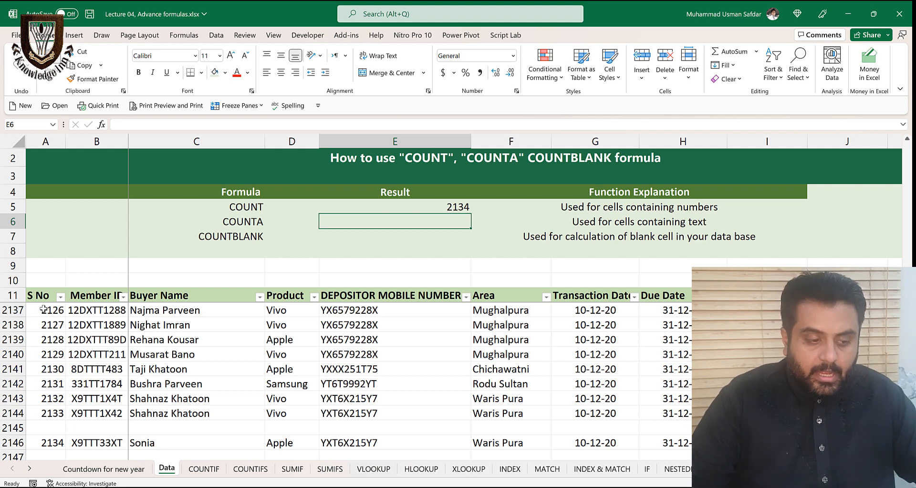
# - Try to count the Buyer Name entries in E6 with COUNT over C12:C2147
pyautogui.write('count(')
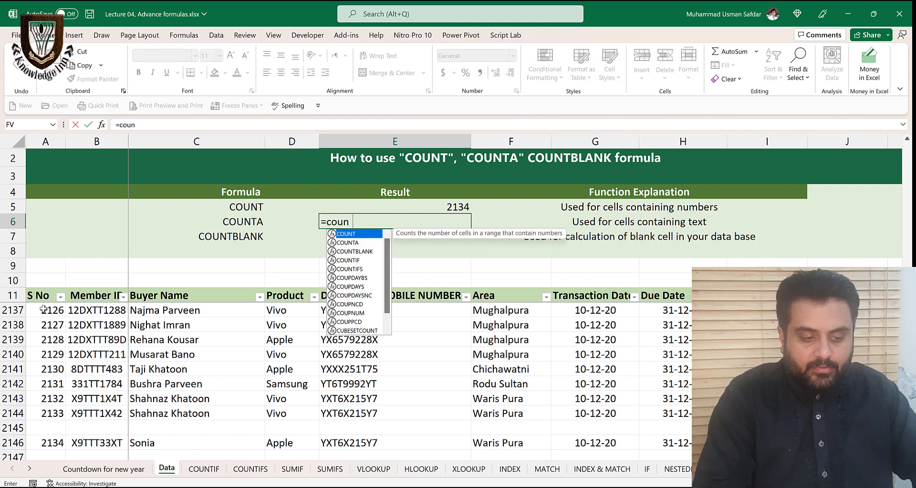
pyautogui.click(177, 303)
pyautogui.hotkey('ctrl', 'Up')
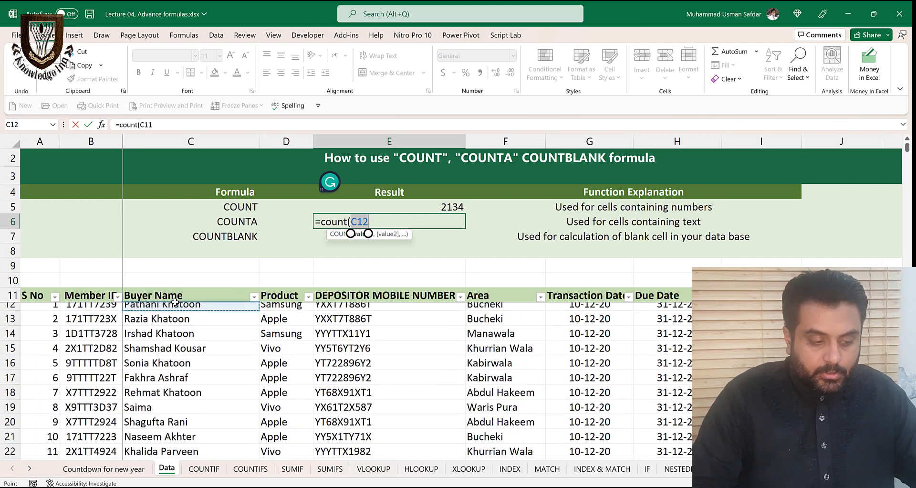
pyautogui.hotkey('ctrl', 'shift', 'Down')
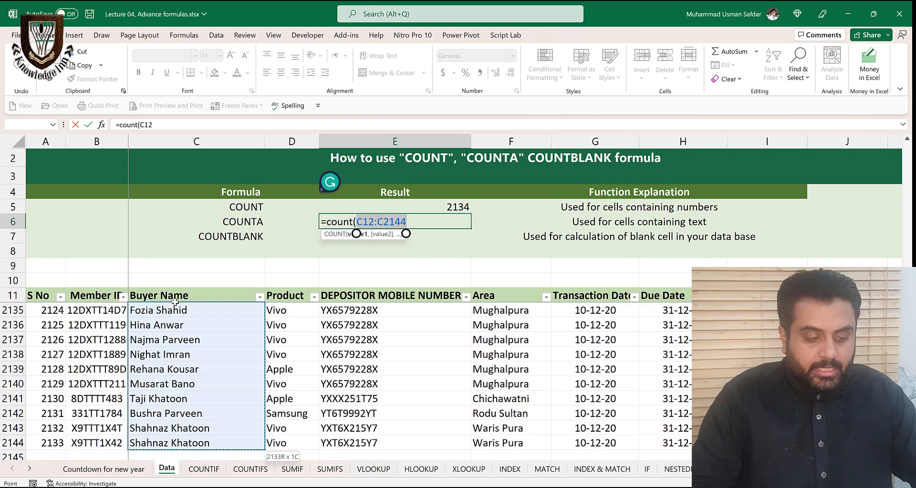
pyautogui.hotkey('ctrl', 'shift', 'Down')
pyautogui.hotkey('shift', 'Down')
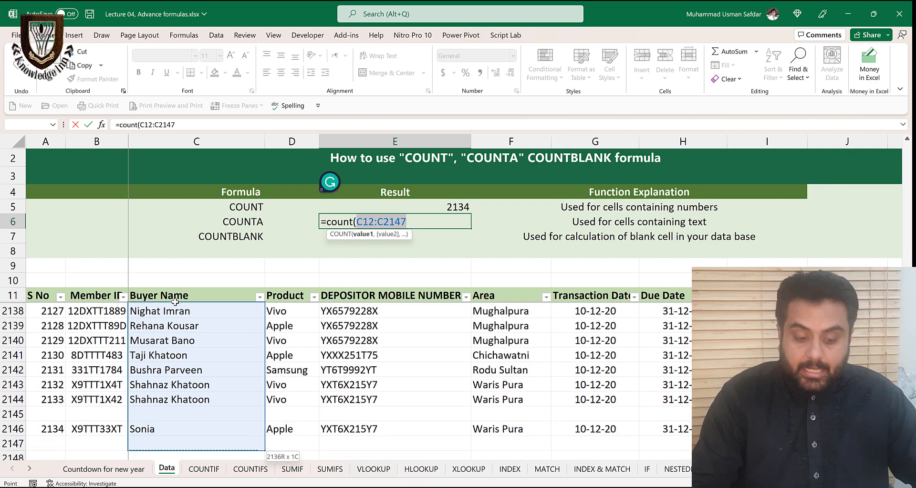
pyautogui.write(')')
pyautogui.press('Return')
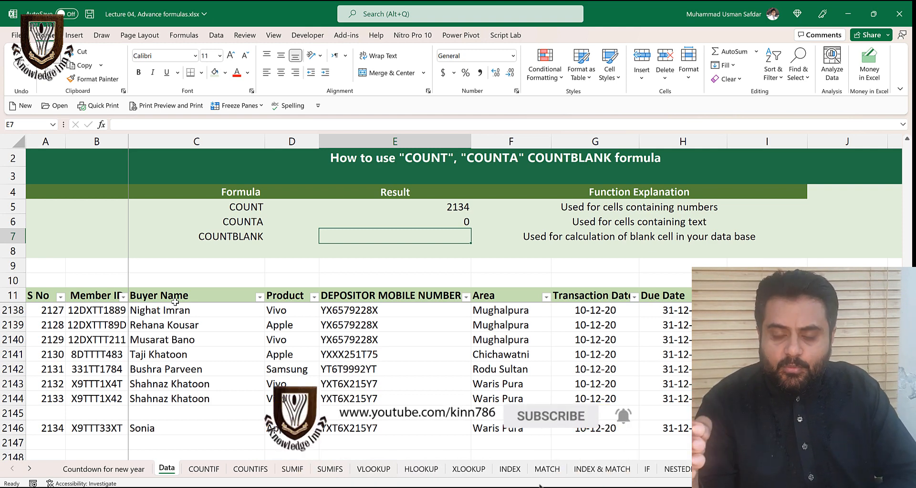
# - Replace the formula in E6 with COUNTA over the Buyer Name data down to C2146
pyautogui.press('Up')
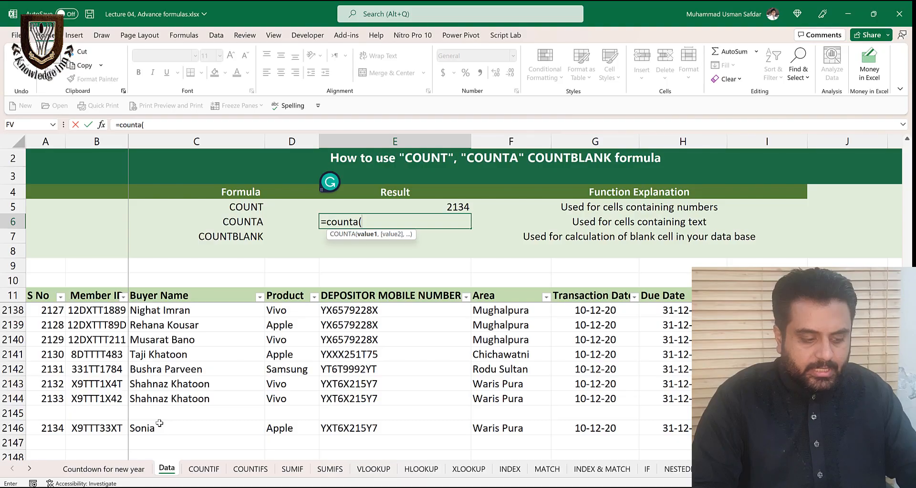
pyautogui.click(160, 423)
pyautogui.hotkey('ctrl', 'shift', 'Up')
pyautogui.hotkey('ctrl', 'shift', 'Up')
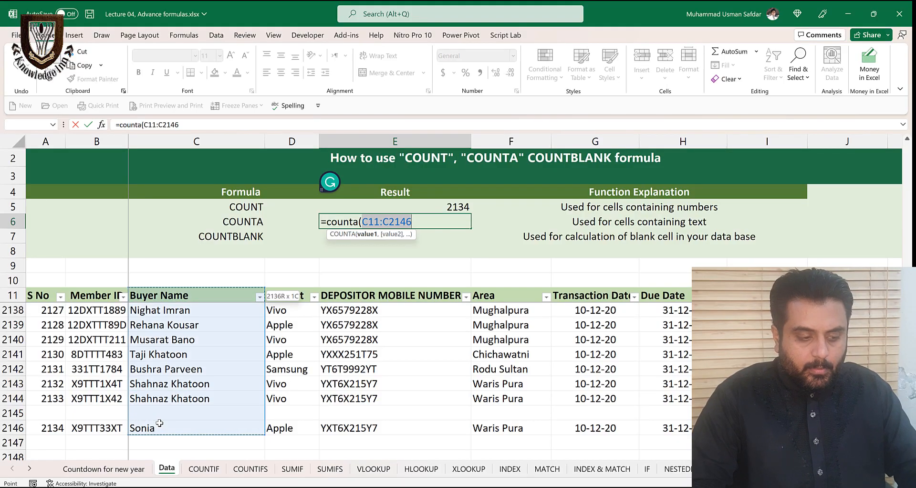
pyautogui.press('Return')
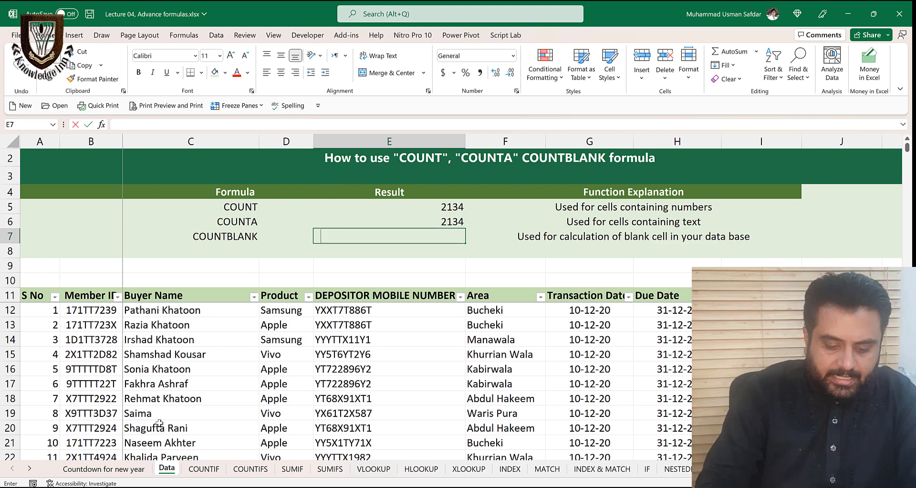
# - Enter =COUNTBLANK(C12:C2146) in E7 to count the empty Buyer Name cells
pyautogui.write('=')
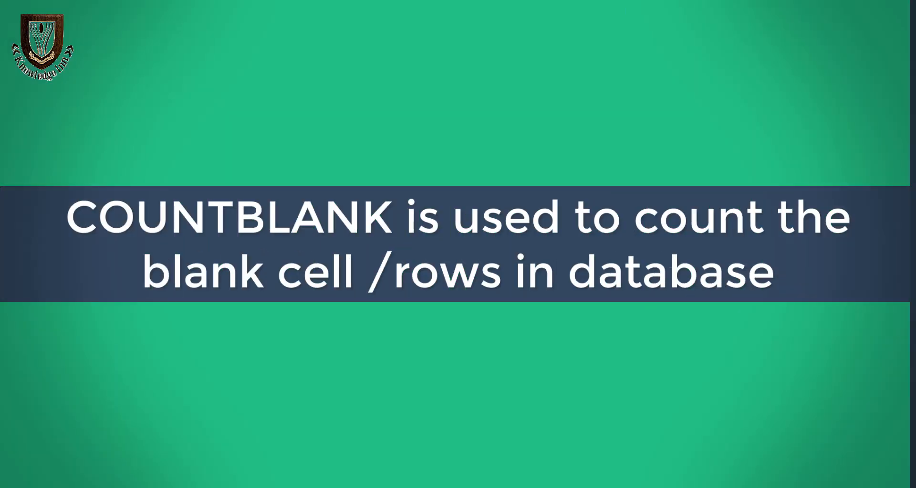
pyautogui.write('count')
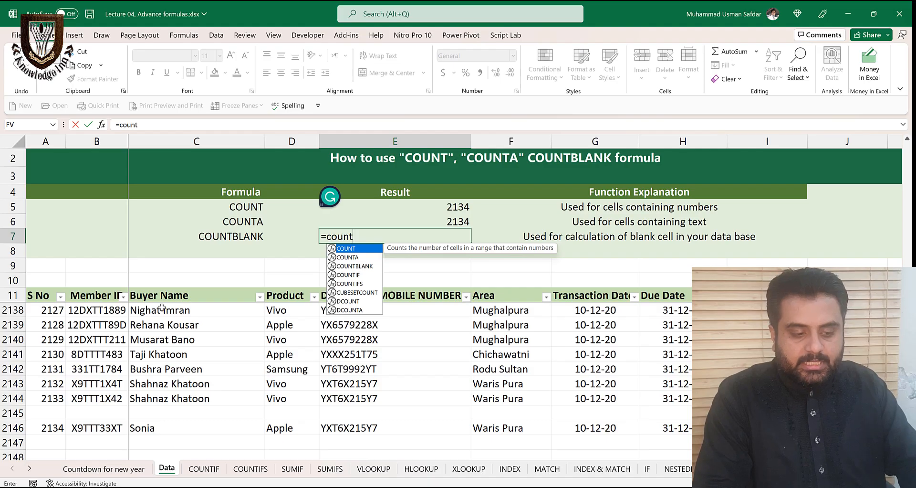
pyautogui.write('b')
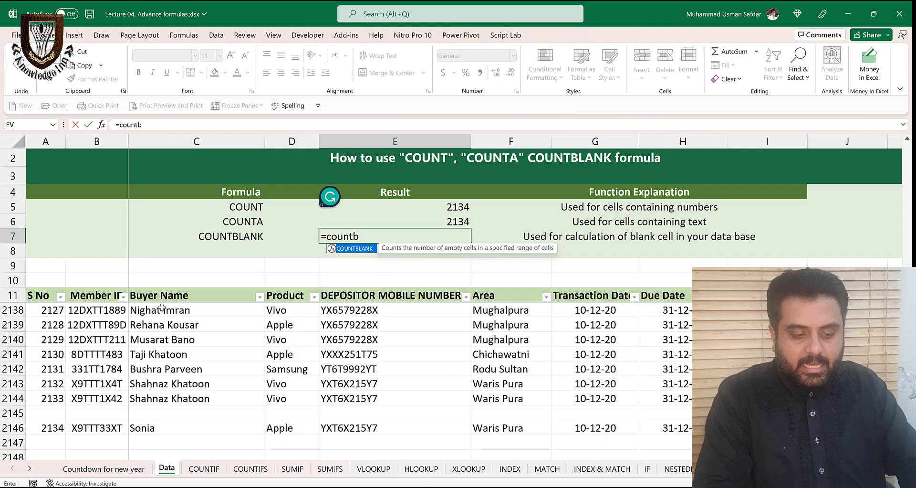
pyautogui.press('Tab')
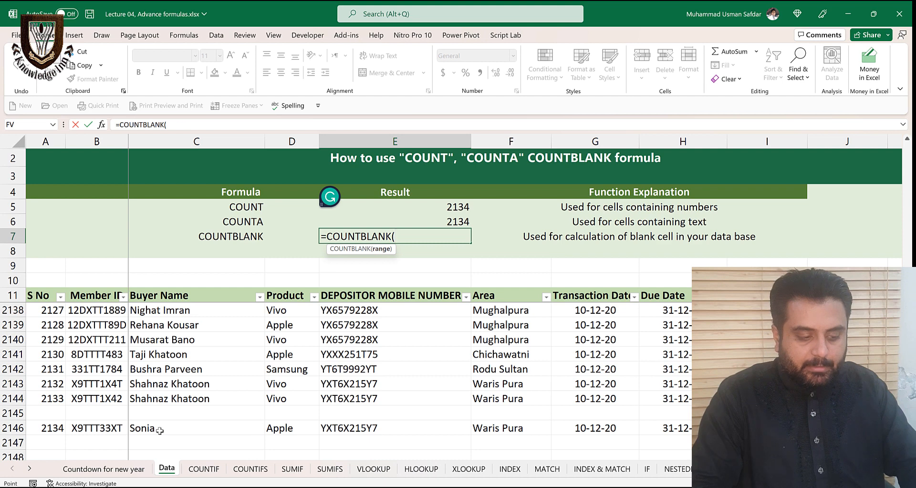
pyautogui.moveTo(159, 430); pyautogui.dragTo(192, 298)
pyautogui.write(')')
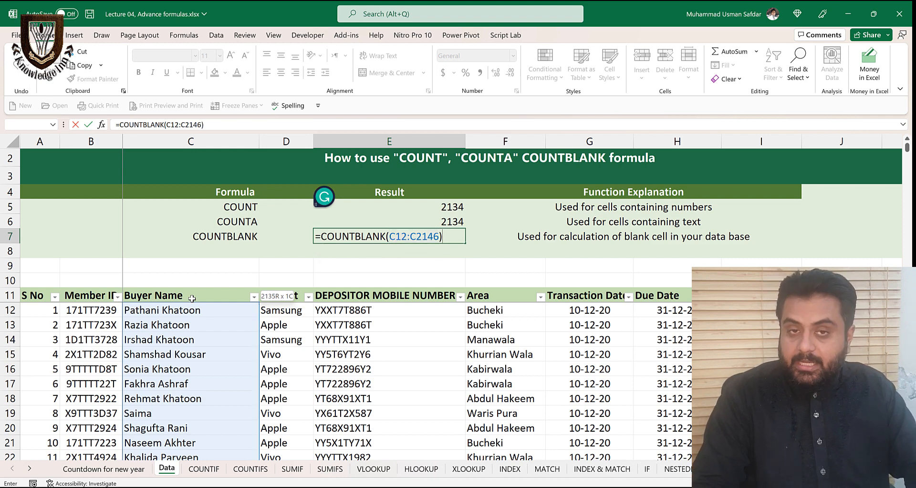
pyautogui.press('Return')
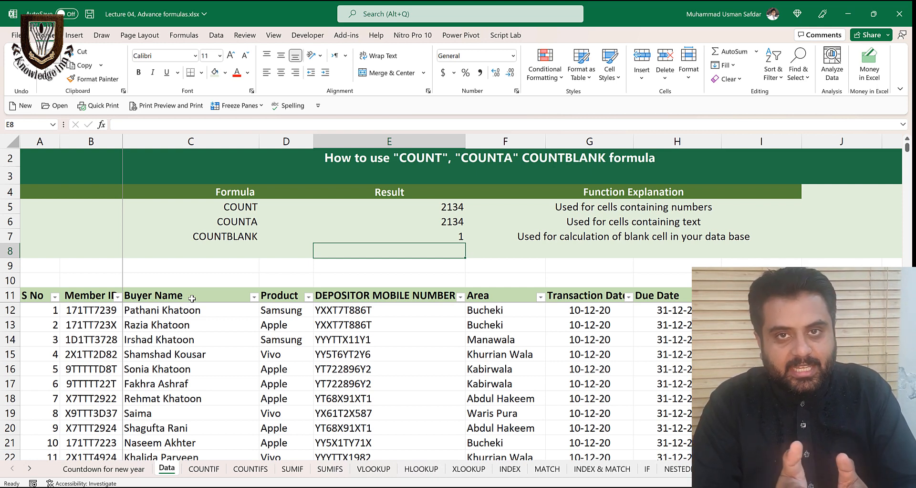
# - On the COUNTIF sheet, re-enter the Total Numbers result in E4 as a COUNT of A11:A2144
pyautogui.click(218, 470)
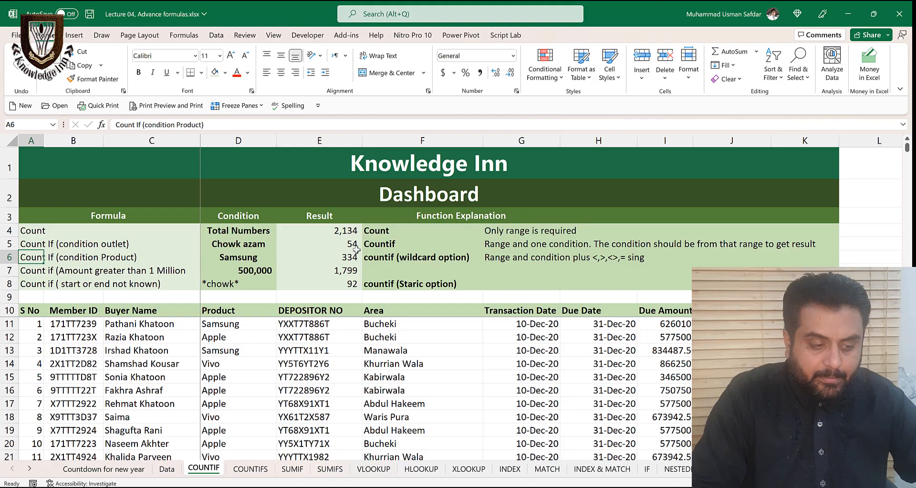
pyautogui.click(342, 229)
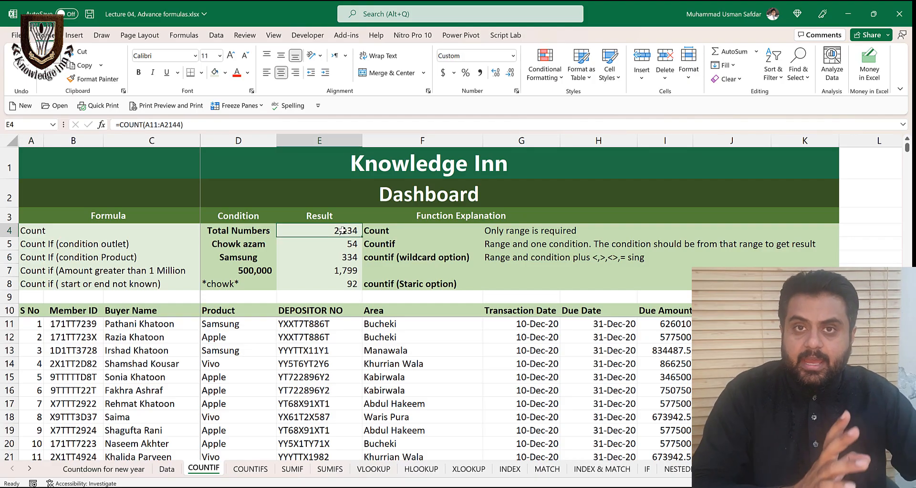
pyautogui.write('=')
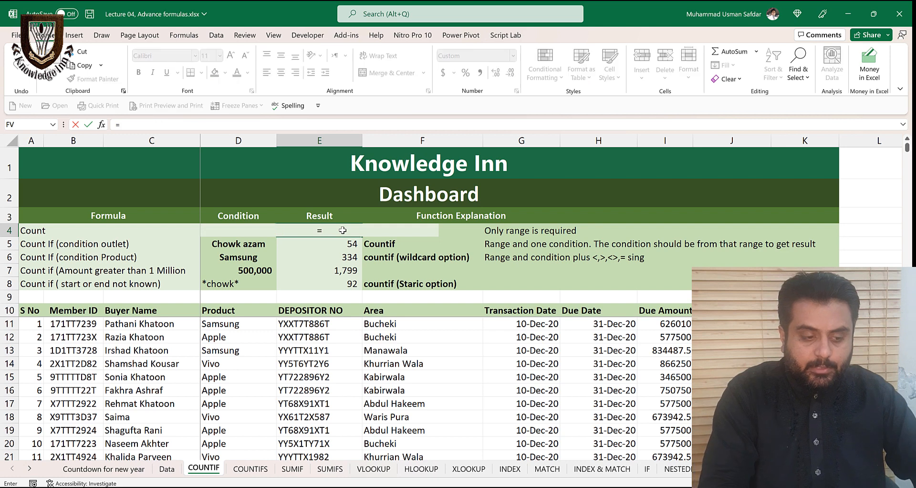
pyautogui.write('count(')
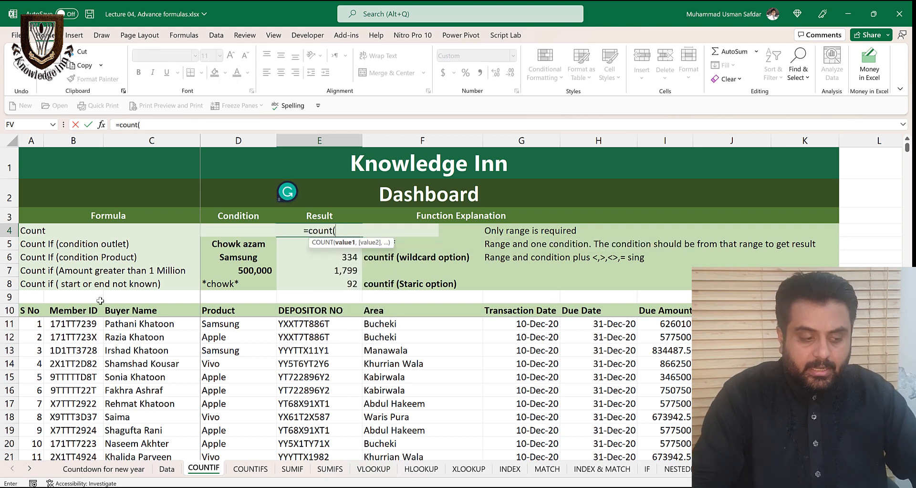
pyautogui.click(26, 323)
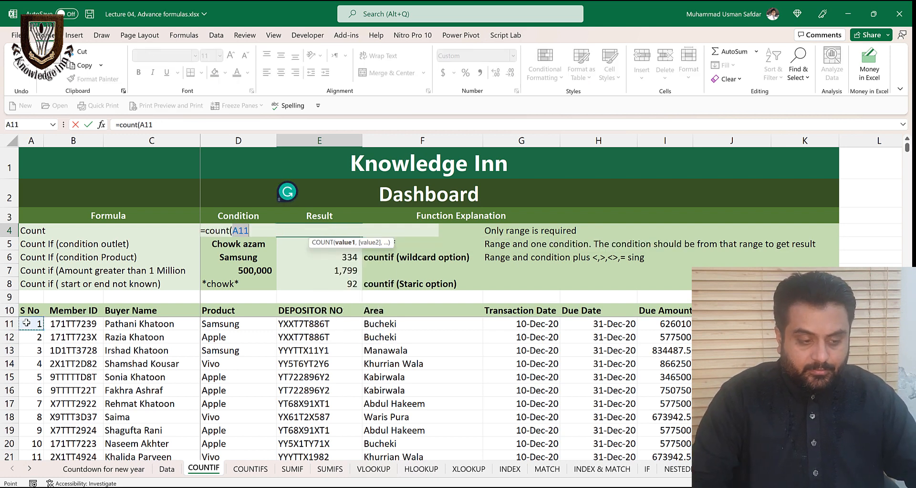
pyautogui.hotkey('ctrl', 'shift', 'Down')
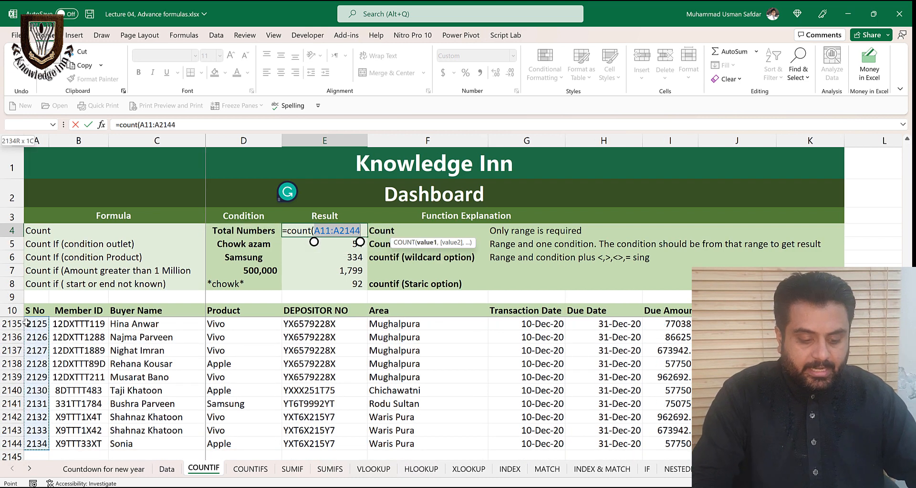
pyautogui.hotkey('ctrl', 'Return')
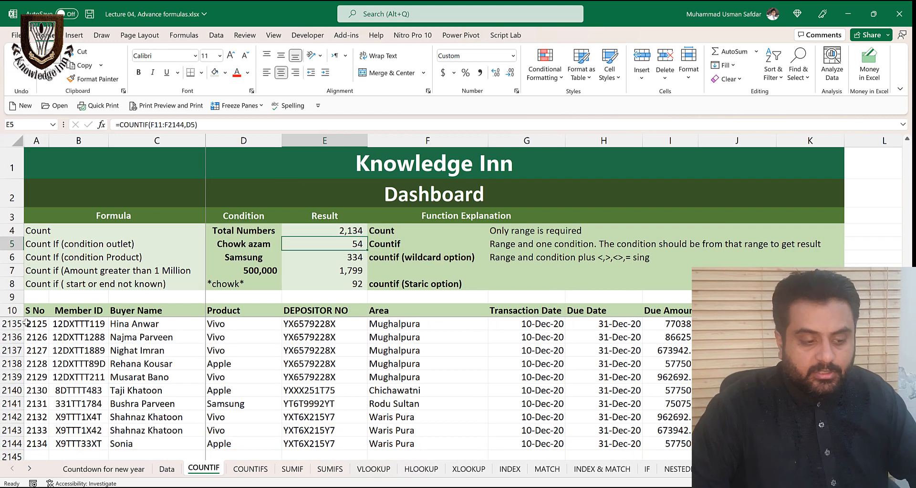
# - Clear the existing COUNTIF results from E5:E8 in the Result column
pyautogui.hotkey('shift', 'Down')
pyautogui.hotkey('shift', 'Down')
pyautogui.hotkey('shift', 'Down')
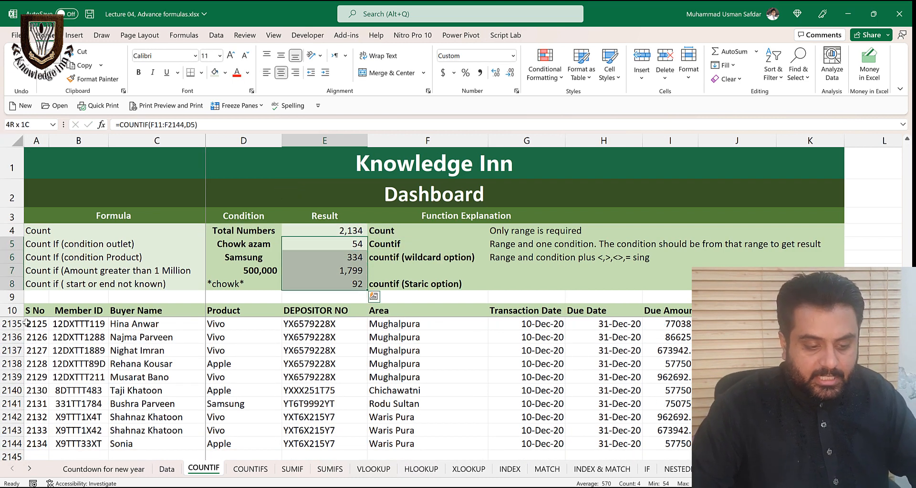
pyautogui.press('Delete')
pyautogui.press('Left')
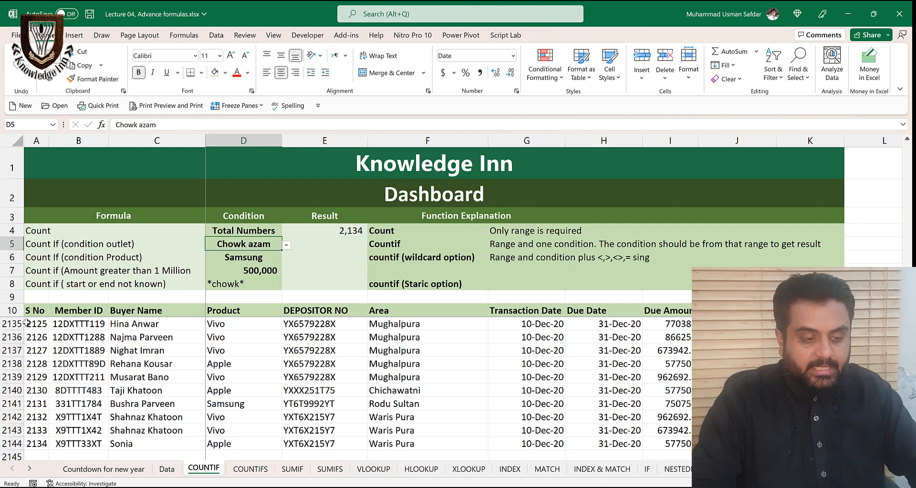
# - Enter =COUNTIF(F11:F2144,"CHOWK AZAM") in E5 to count the Area entries for that outlet
pyautogui.press('Right')
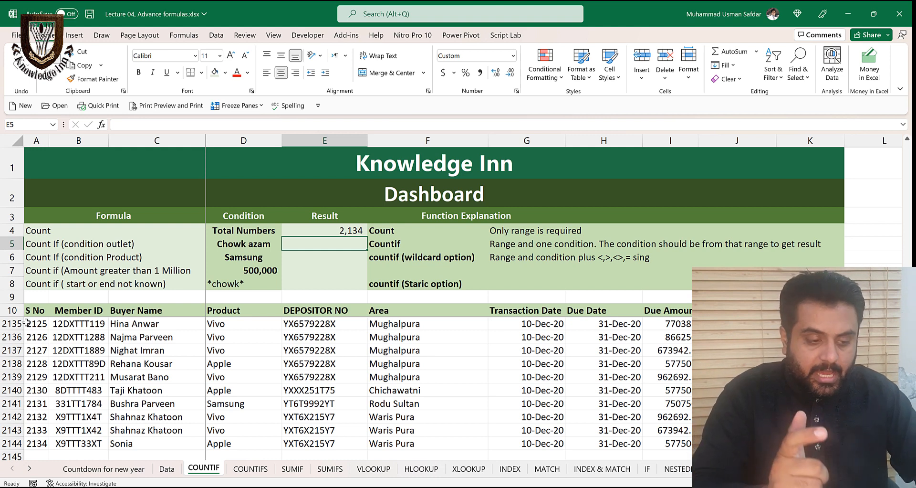
pyautogui.write('=')
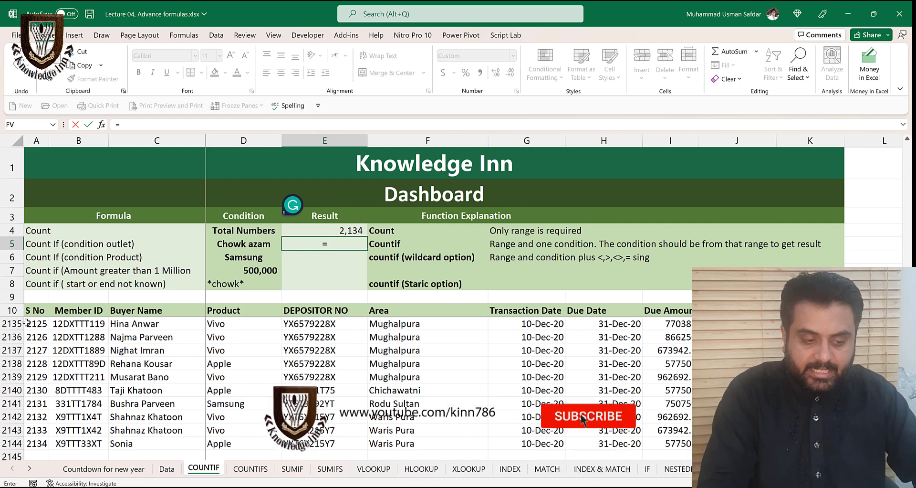
pyautogui.write('COUNTIF')
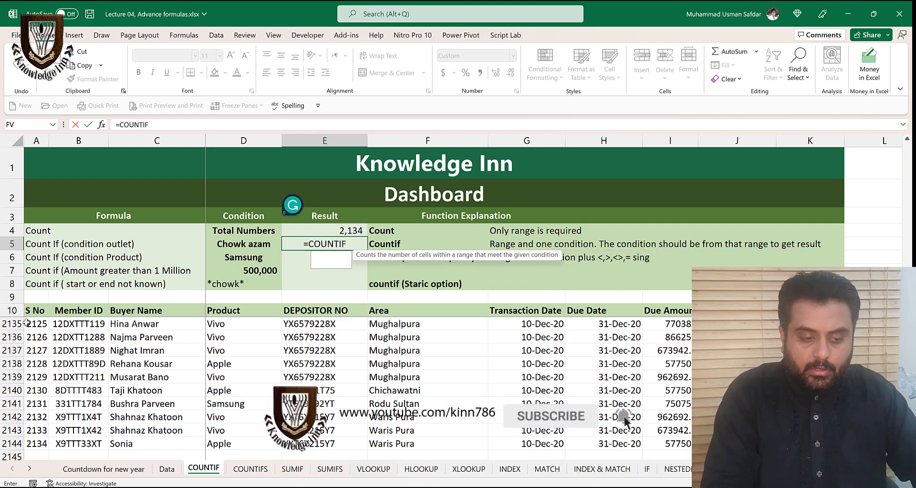
pyautogui.write('(')
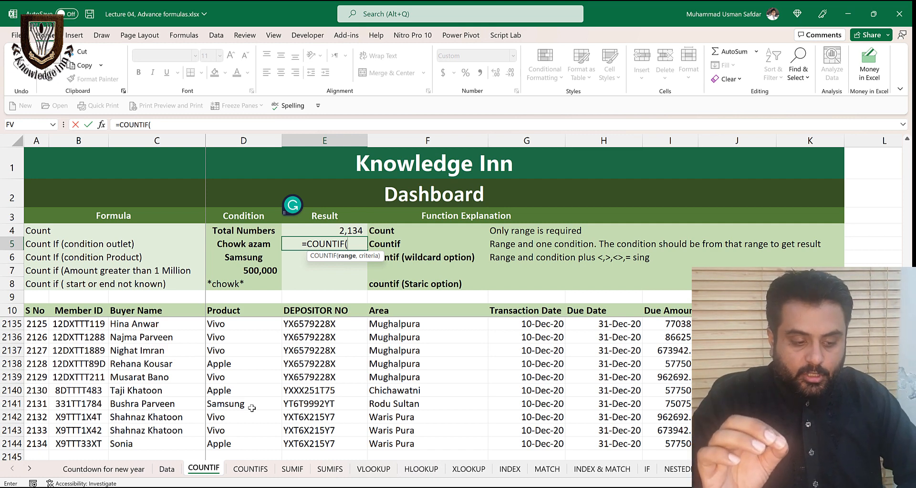
pyautogui.click(387, 310)
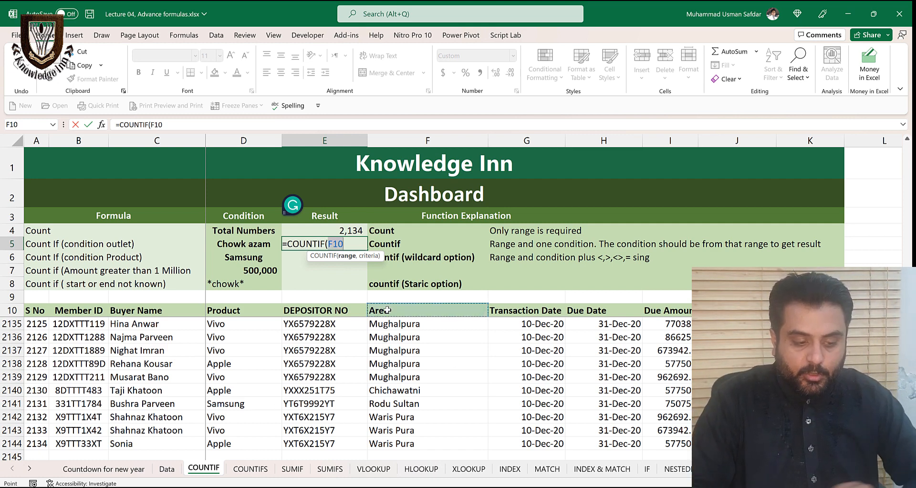
pyautogui.press('Down')
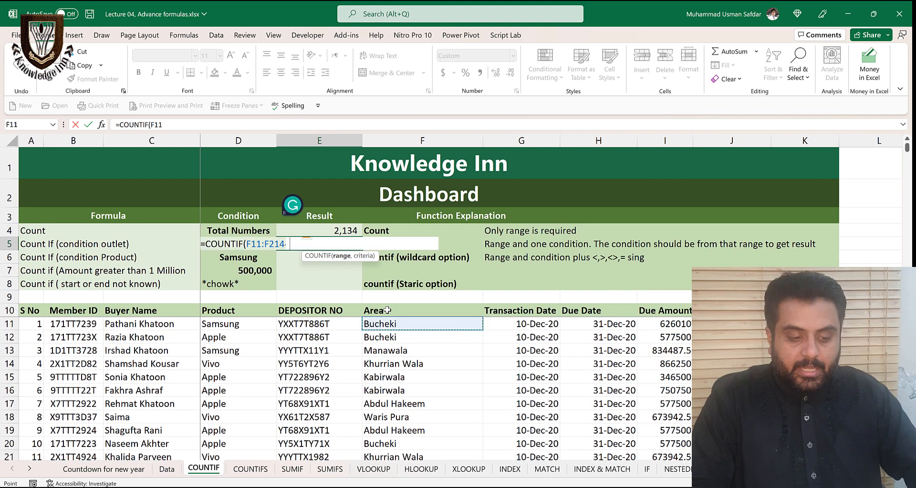
pyautogui.hotkey('ctrl', 'shift', 'Down')
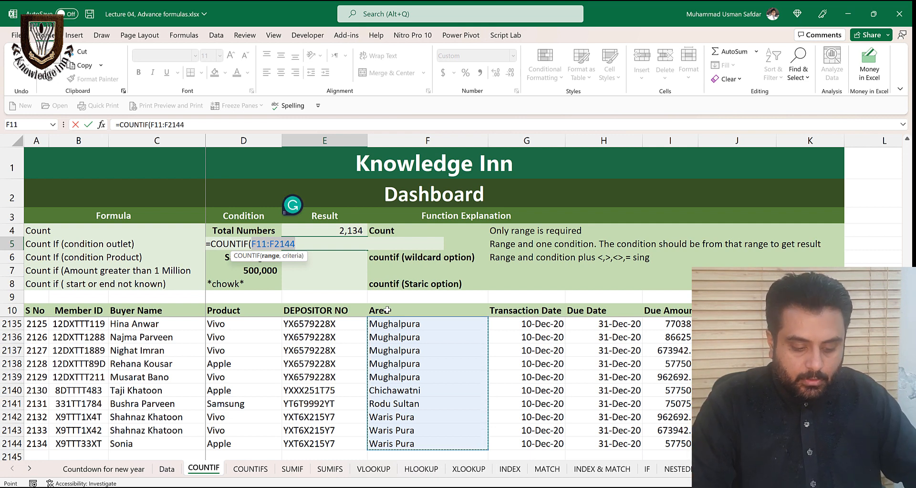
pyautogui.write(',')
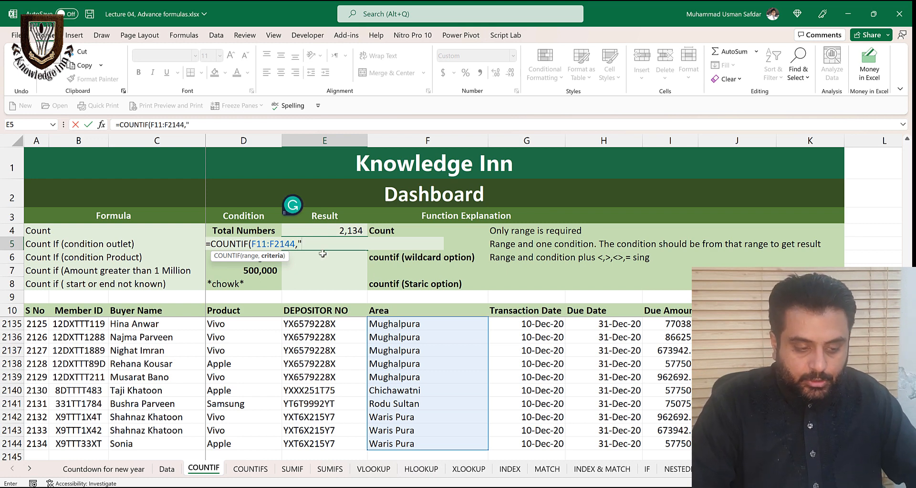
pyautogui.write('"')
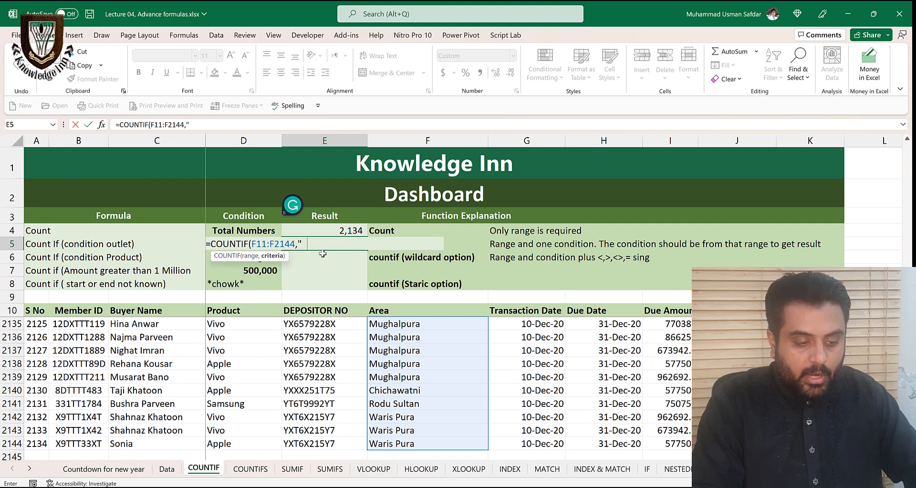
pyautogui.write('CHOWK')
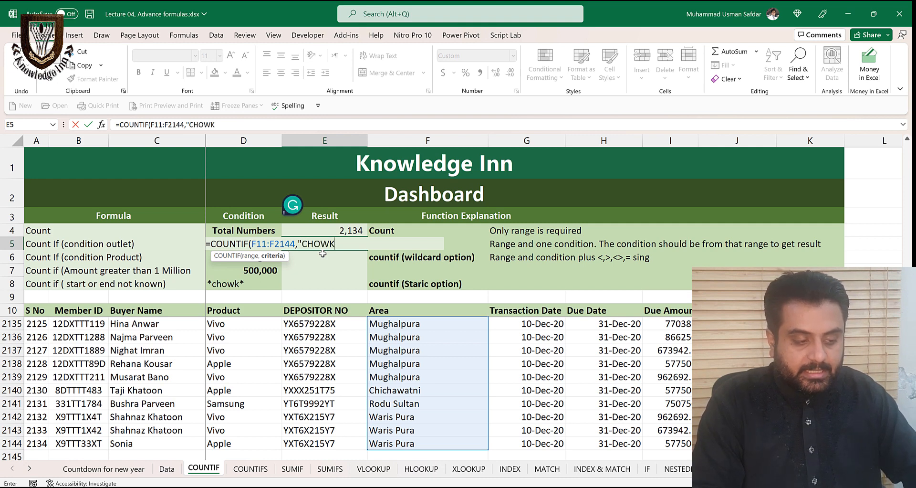
pyautogui.write(' AZAM')
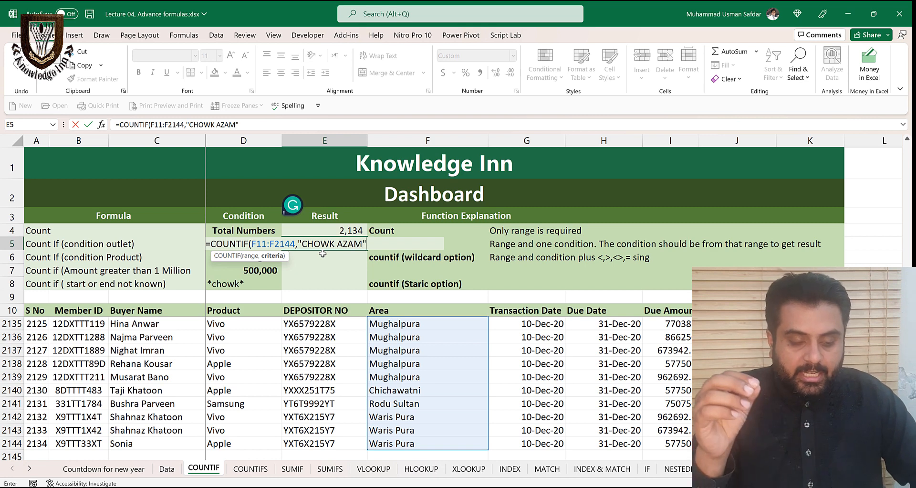
pyautogui.write('")')
pyautogui.press('Return')
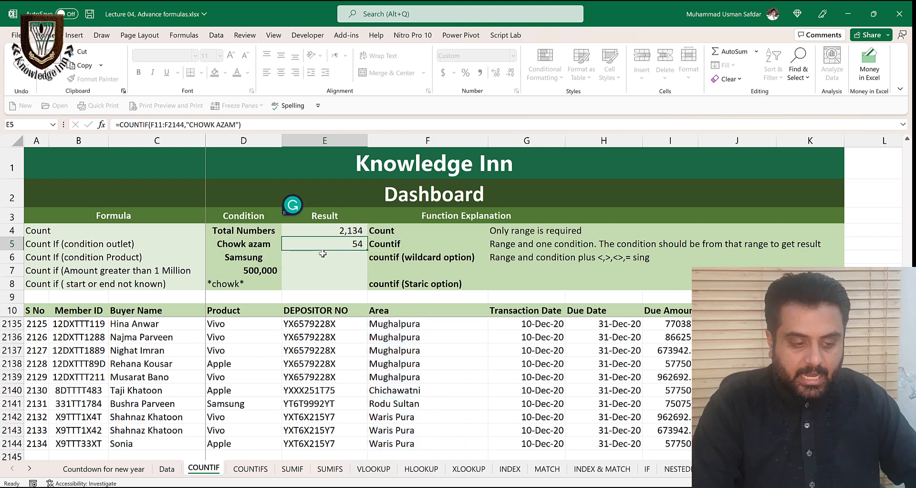
# - Replace the "CHOWK AZAM" criterion in the E5 formula with a reference to condition cell D5
pyautogui.press('Up')
pyautogui.press('F2')
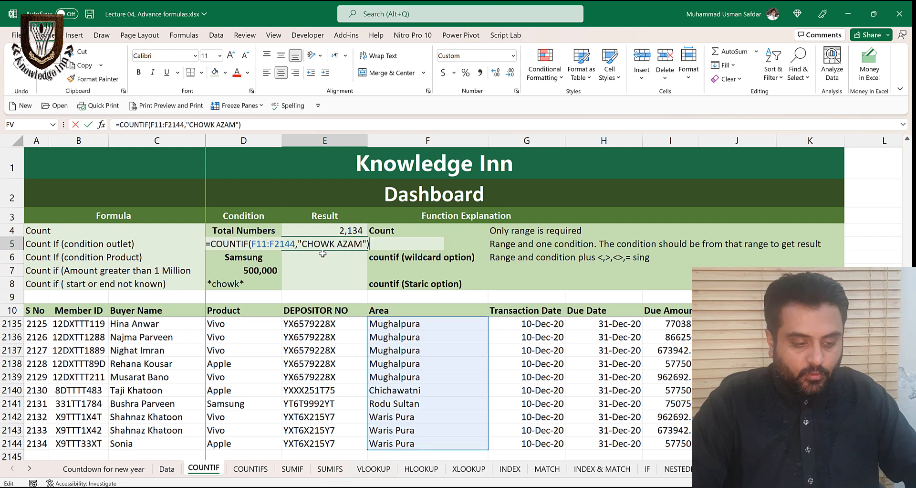
pyautogui.press('Left')
pyautogui.hotkey('shift', 'Left')
pyautogui.hotkey('shift', 'Left')
pyautogui.hotkey('shift', 'Left')
pyautogui.hotkey('shift', 'Left')
pyautogui.hotkey('shift', 'Left')
pyautogui.hotkey('shift', 'Left')
pyautogui.hotkey('shift', 'Left')
pyautogui.hotkey('shift', 'Left')
pyautogui.hotkey('shift', 'Left')
pyautogui.hotkey('shift', 'Left')
pyautogui.hotkey('shift', 'Left')
pyautogui.hotkey('shift', 'Left')
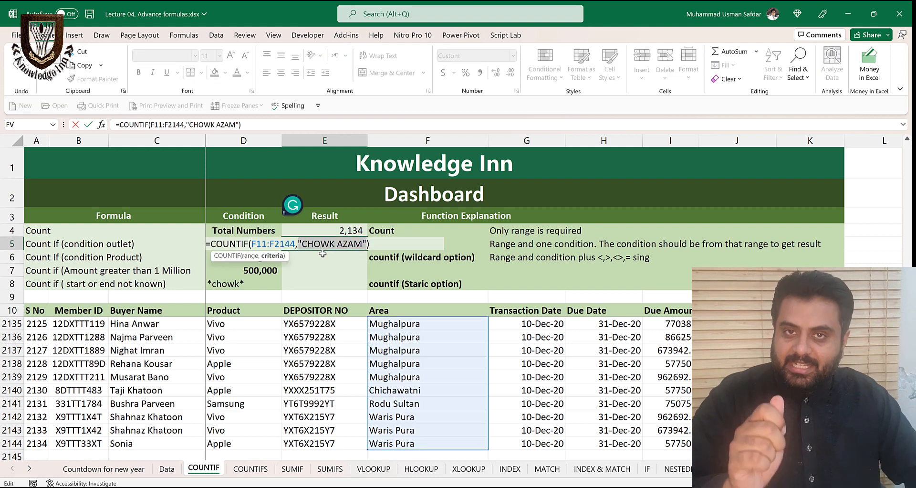
pyautogui.press('BackSpace')
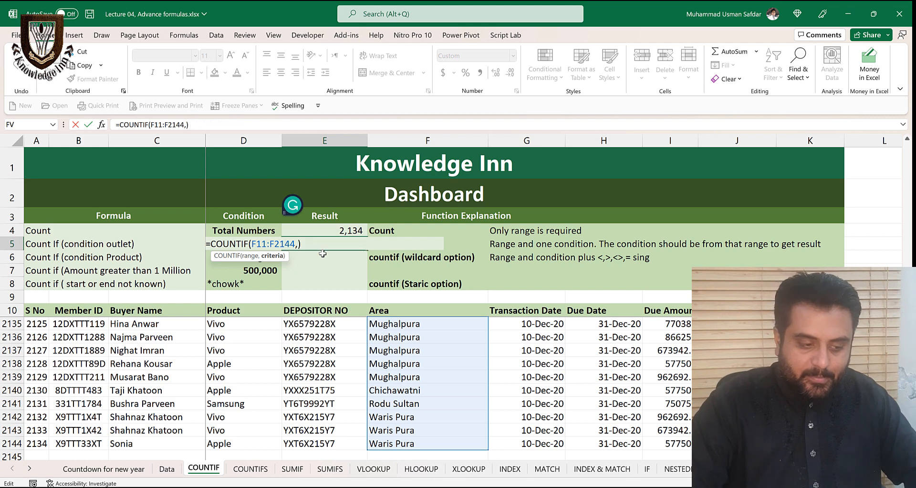
pyautogui.click(218, 271)
pyautogui.press('Up')
pyautogui.press('Up')
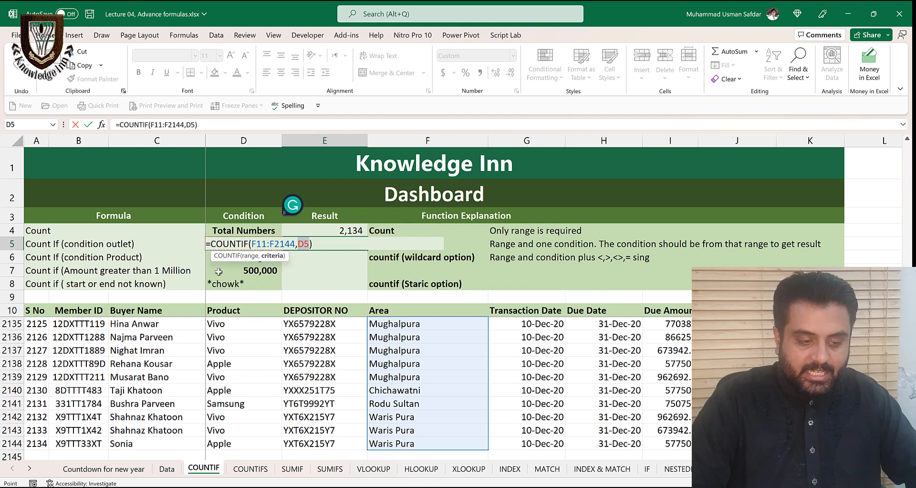
pyautogui.press('Return')
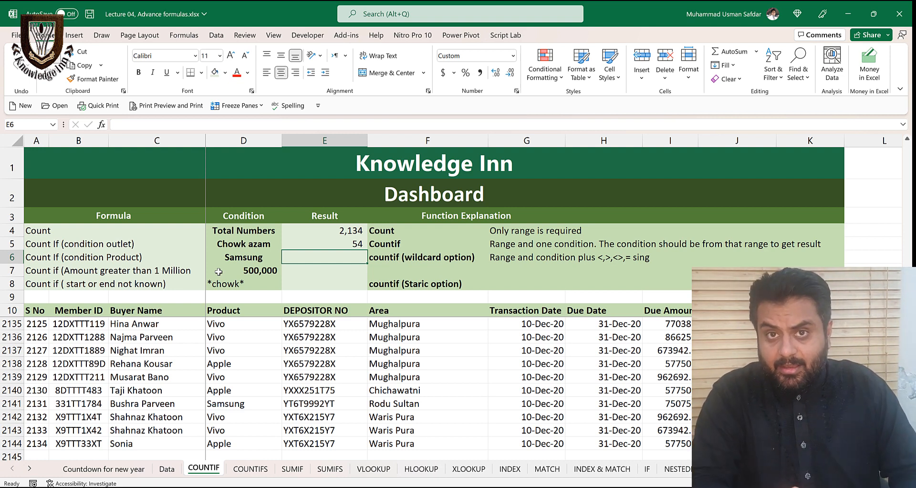
# - Enter a COUNTIF over D11:D2144 in E6 to count the Samsung products
pyautogui.write('=')
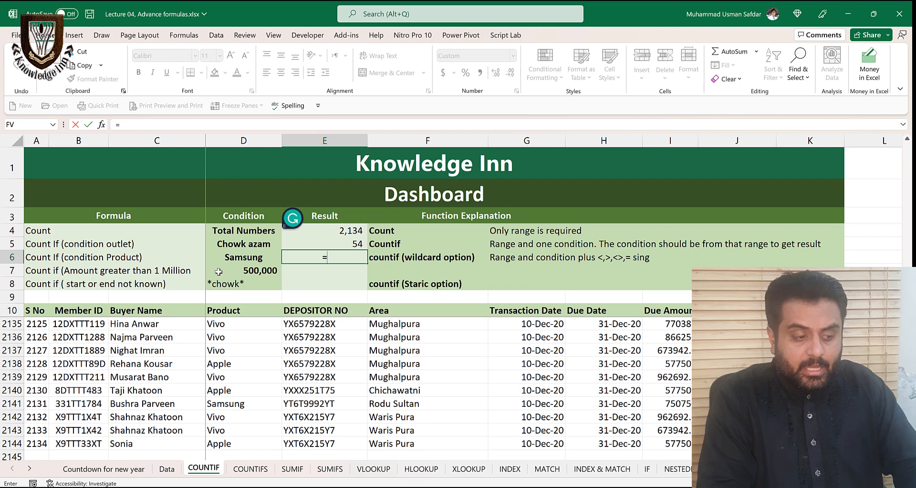
pyautogui.write('COUNTIF(')
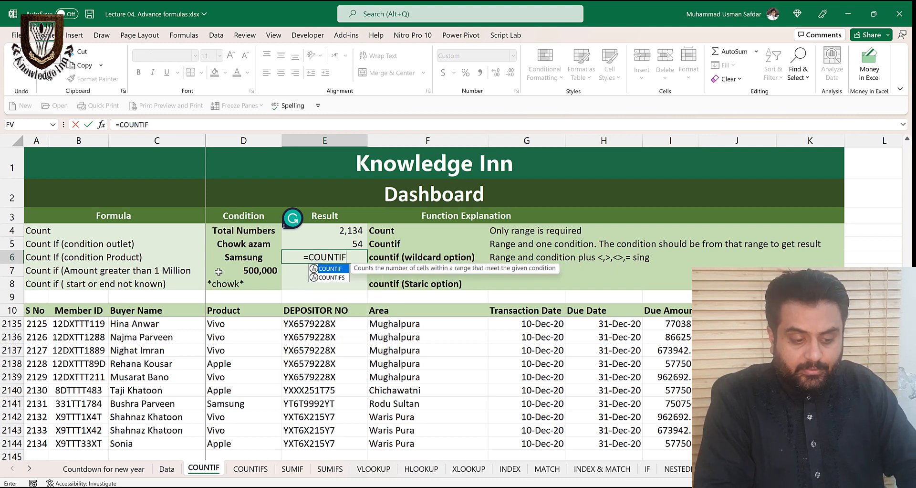
pyautogui.click(225, 445)
pyautogui.hotkey('ctrl', 'shift', 'Up')
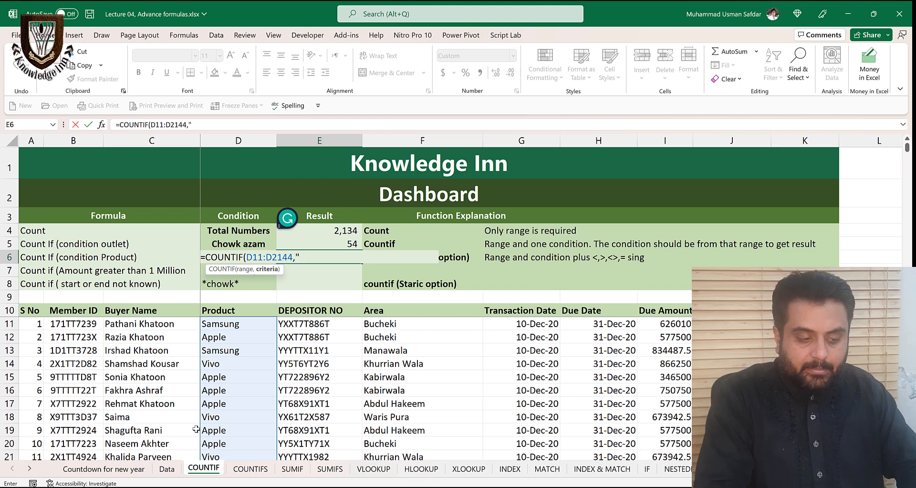
pyautogui.write('amsung')
pyautogui.press('BackSpace')
pyautogui.press('BackSpace')
pyautogui.press('BackSpace')
pyautogui.press('BackSpace')
pyautogui.press('BackSpace')
pyautogui.press('BackSpace')
pyautogui.press('BackSpace')
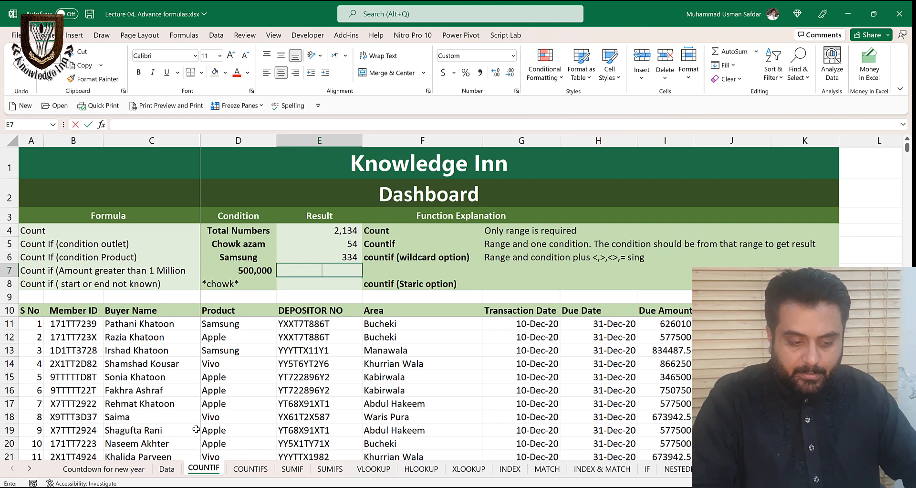
# - Enter =COUNTIF(J11:J2144,">"&D7) in E7 to count collected amounts greater than the condition value
pyautogui.write('=countif(')
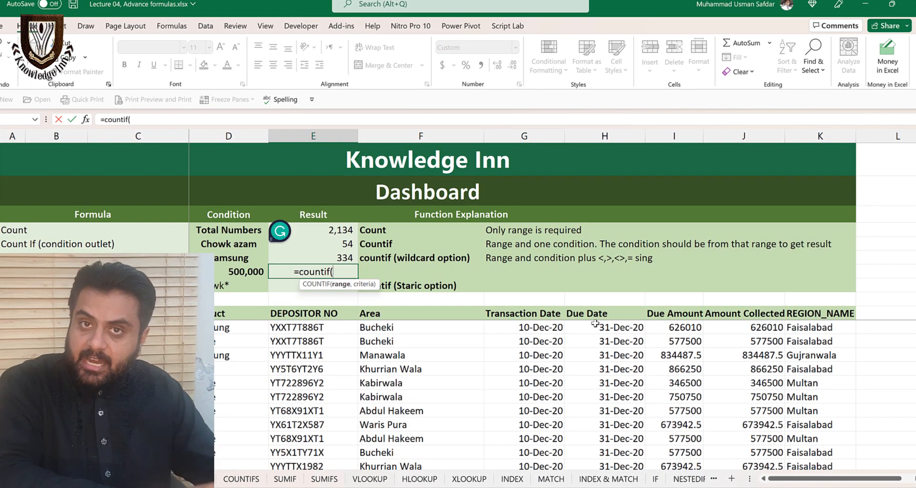
pyautogui.click(766, 327)
pyautogui.hotkey('ctrl', 'shift', 'Down')
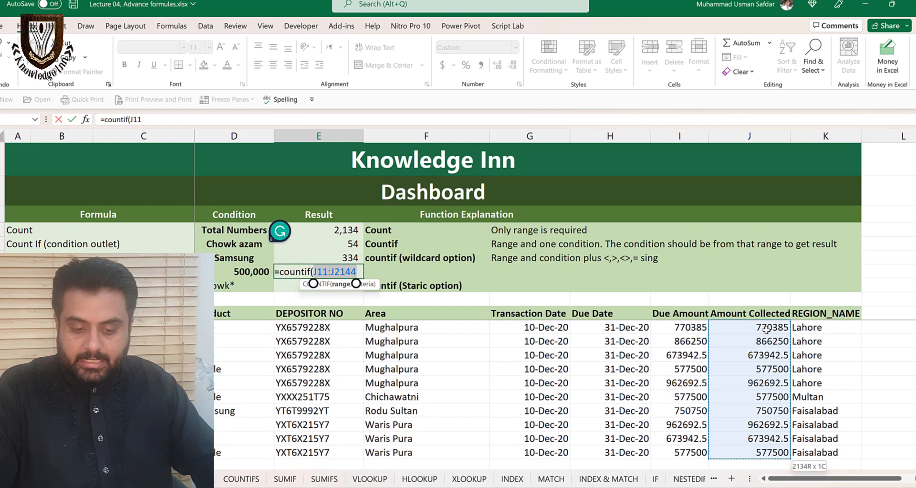
pyautogui.write(',')
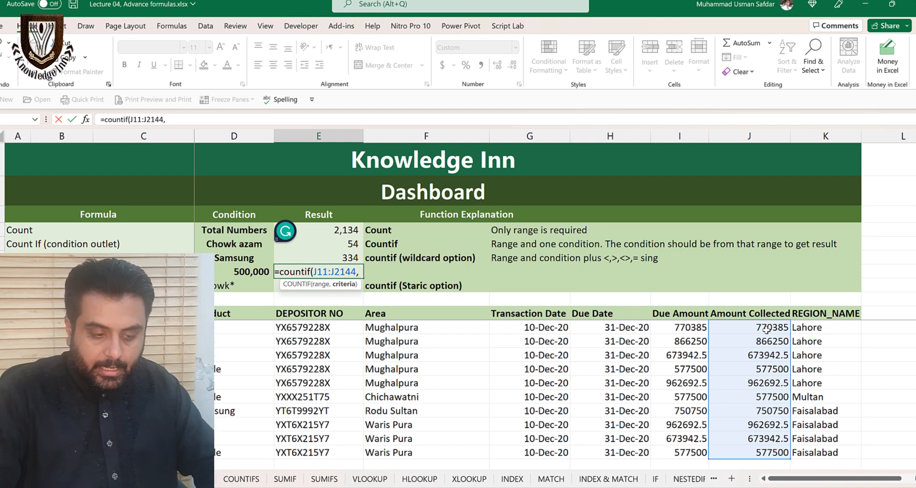
pyautogui.write('>')
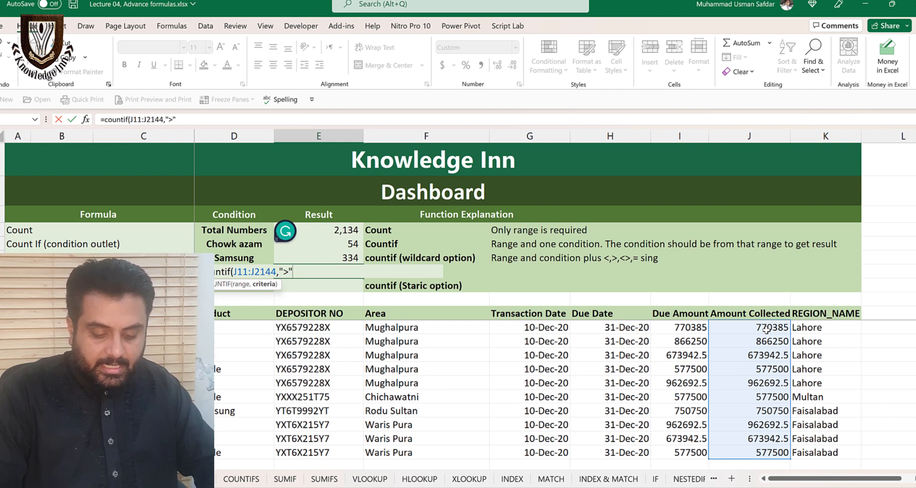
pyautogui.write('"&')
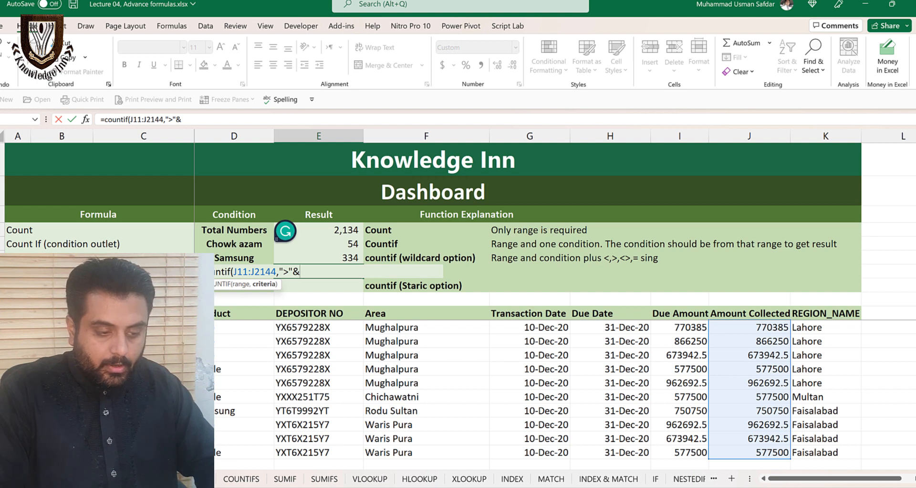
pyautogui.write('C7')
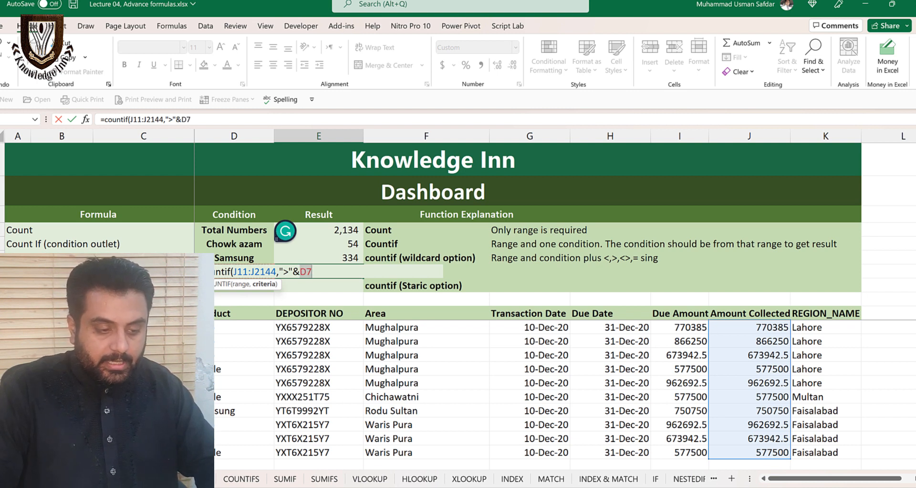
pyautogui.press('Right')
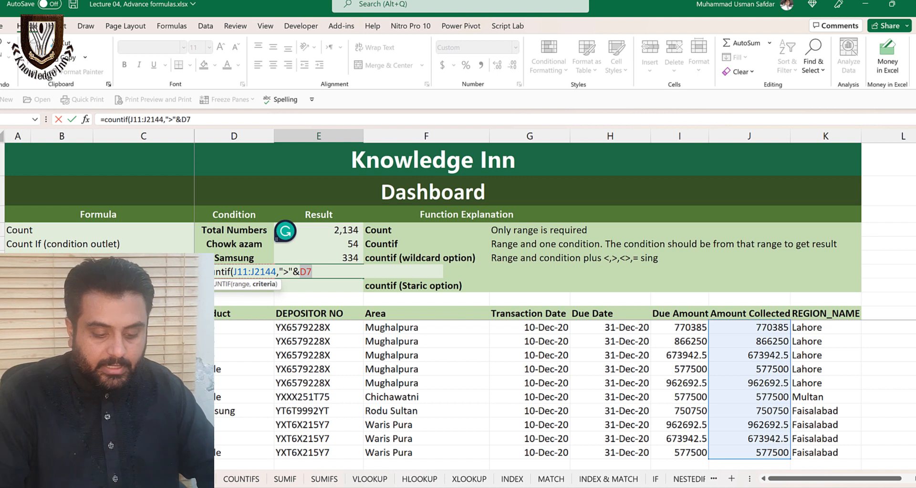
pyautogui.write(')')
pyautogui.press('Return')
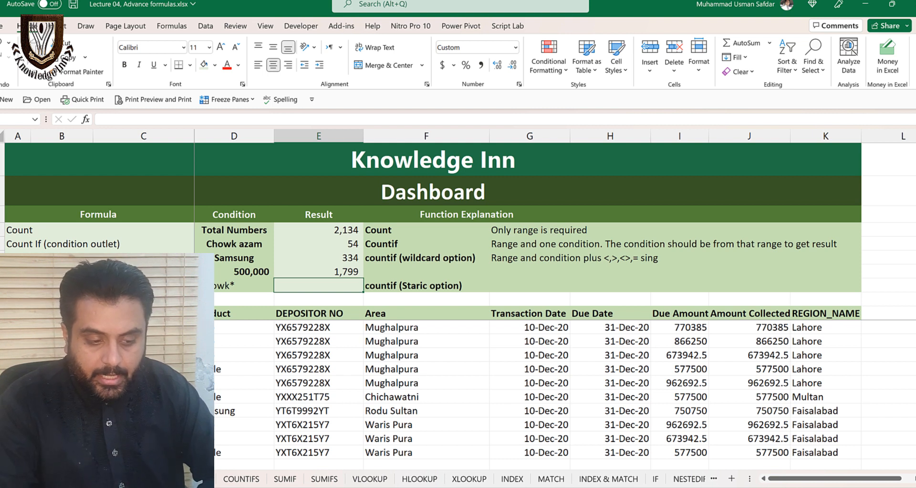
# - Change the amount condition in D7 to 200000
pyautogui.press('Up')
pyautogui.press('Left')
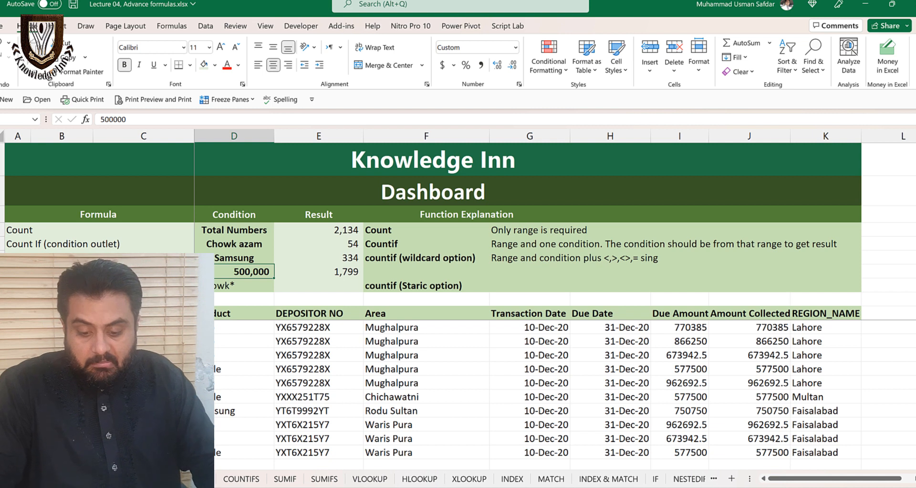
pyautogui.write('200000')
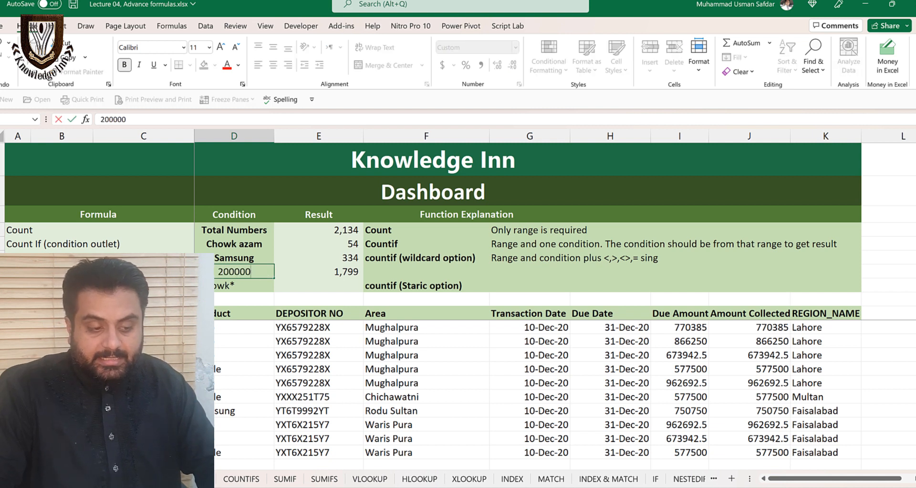
pyautogui.press('Return')
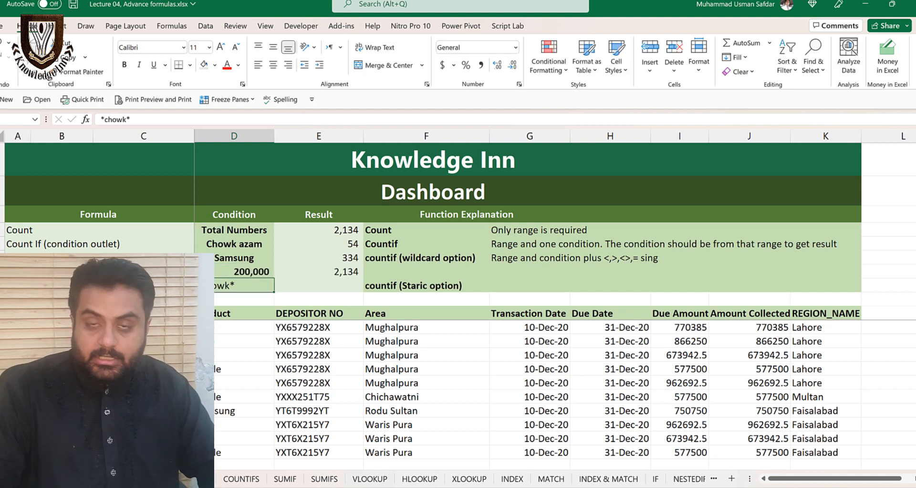
pyautogui.press('Up')
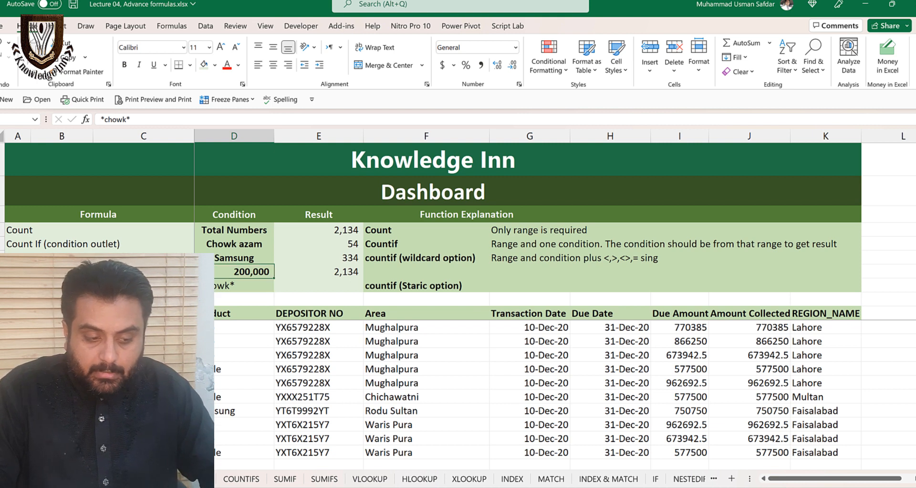
# - Change the amount condition in D7 to 1,000,000
pyautogui.write('1,000,')
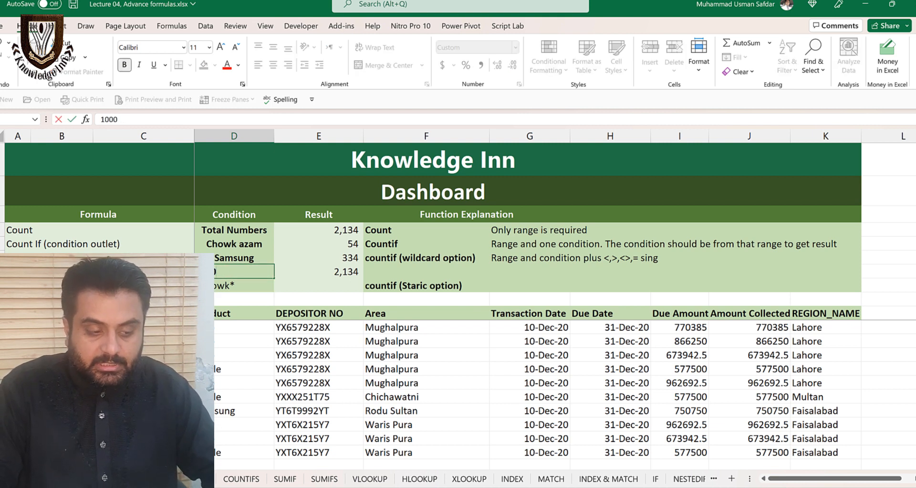
pyautogui.write('000')
pyautogui.press('Return')
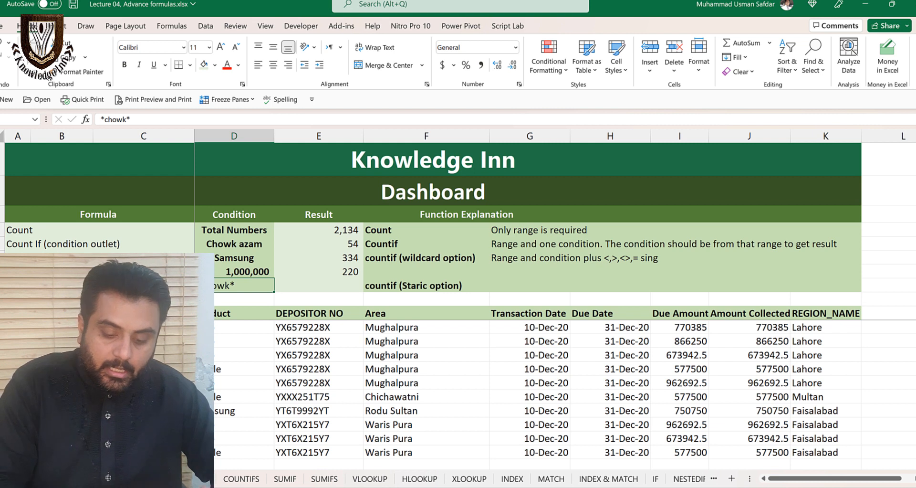
pyautogui.press('Up')
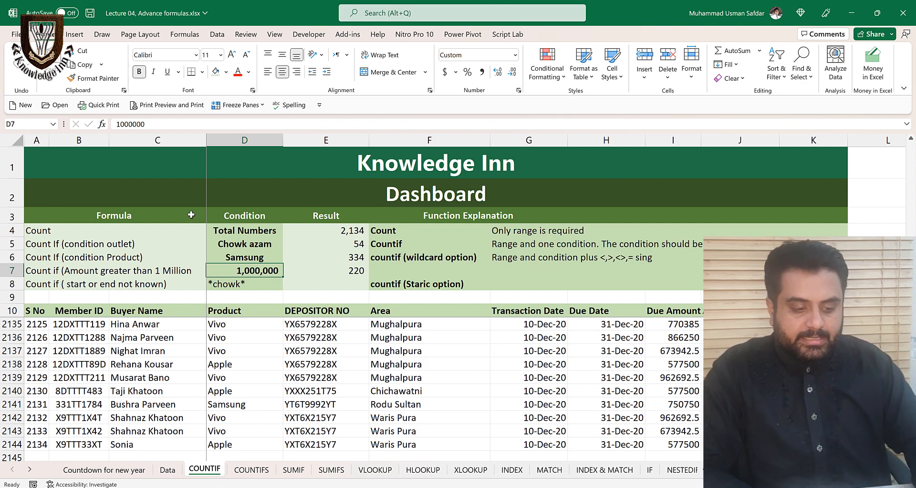
# - Turn on filtering for the row 10 headers and search the Area filter values for "chow" without applying a filter
pyautogui.click(415, 309)
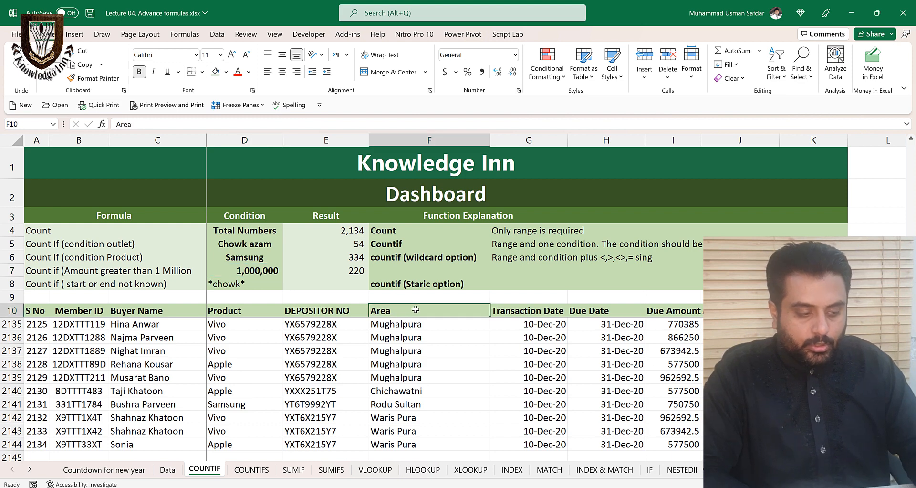
pyautogui.hotkey('alt', 'a')
pyautogui.press('t')
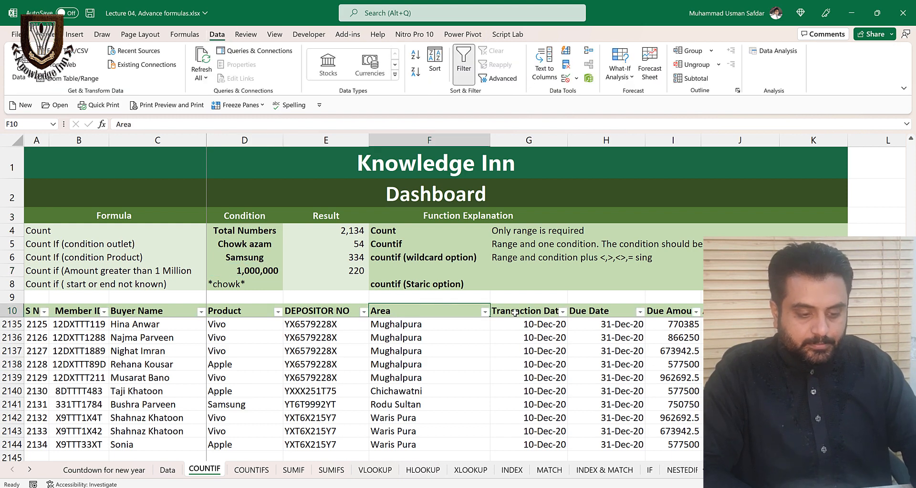
pyautogui.click(486, 312)
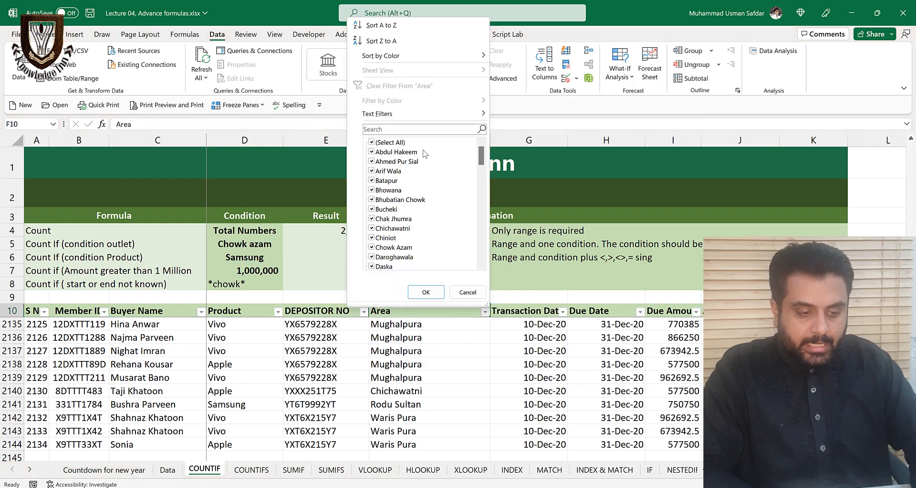
pyautogui.write('chow')
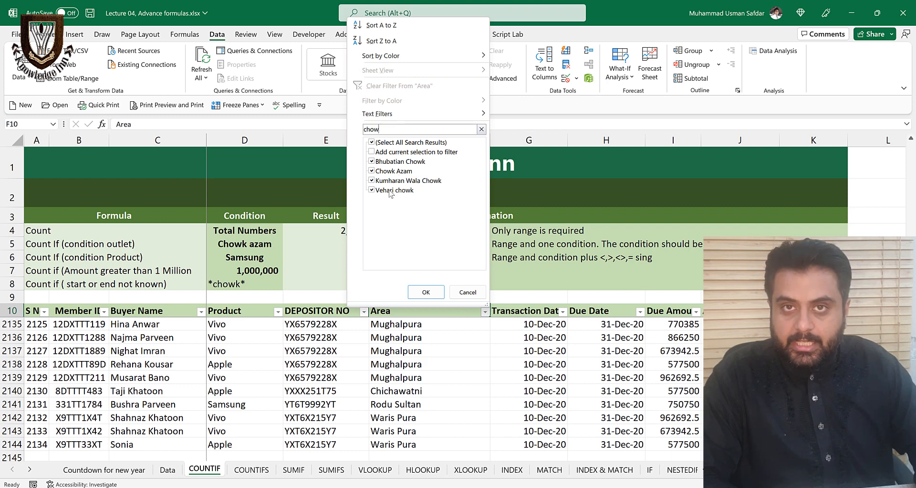
pyautogui.click(463, 291)
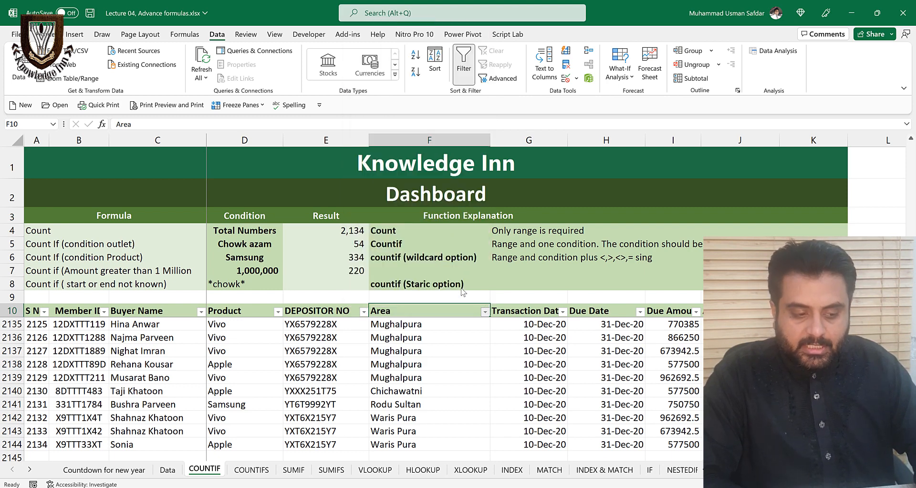
# - Enter =COUNTIF(F11:F2144,"*chowk*") in E8 to count areas containing "chowk" anywhere in the name
pyautogui.click(339, 281)
pyautogui.write('=')
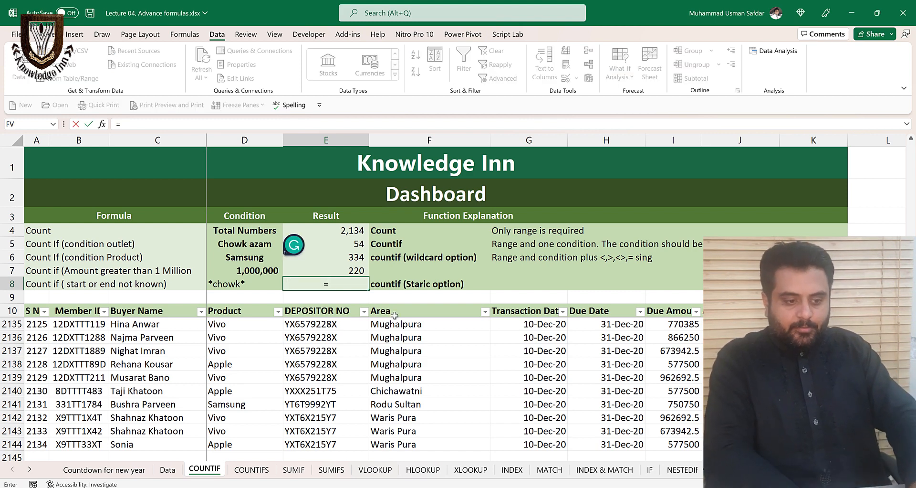
pyautogui.write('count')
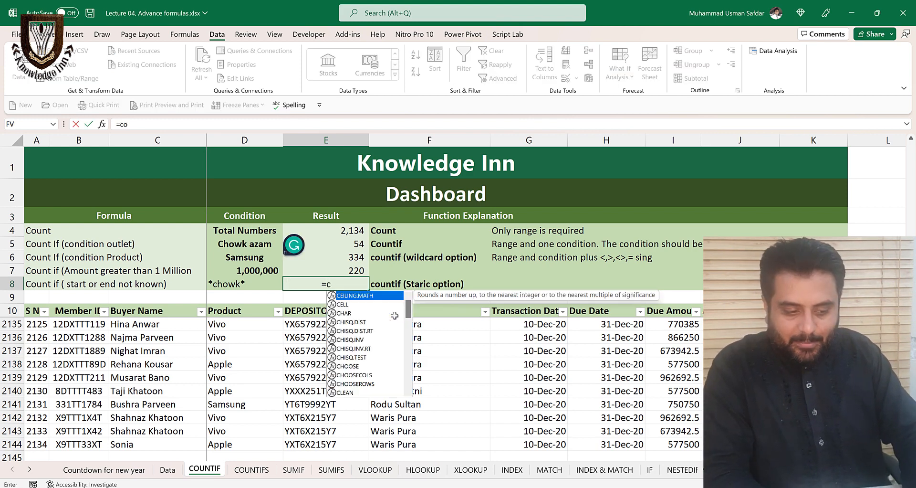
pyautogui.write('if(')
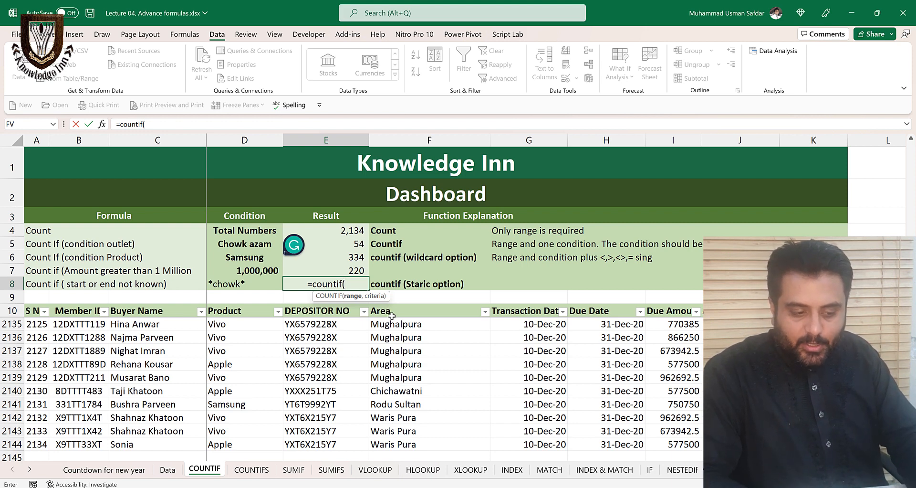
pyautogui.click(391, 315)
pyautogui.press('Down')
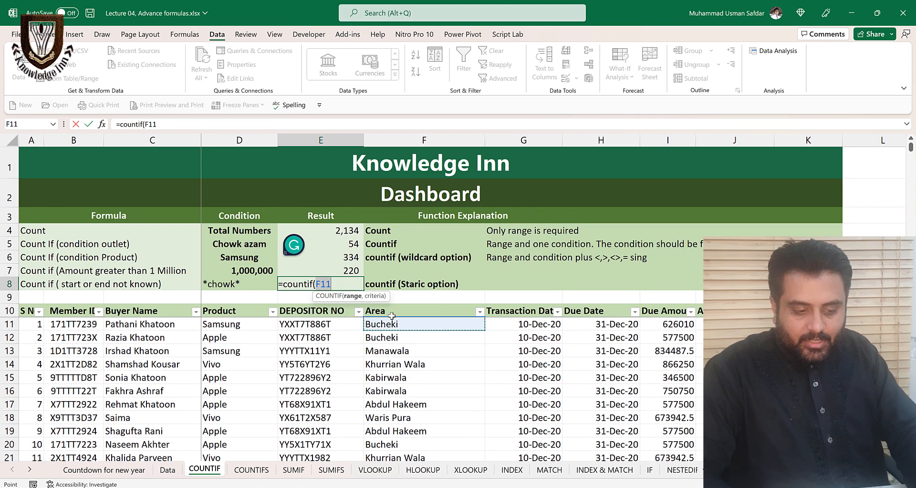
pyautogui.hotkey('ctrl', 'shift', 'Down')
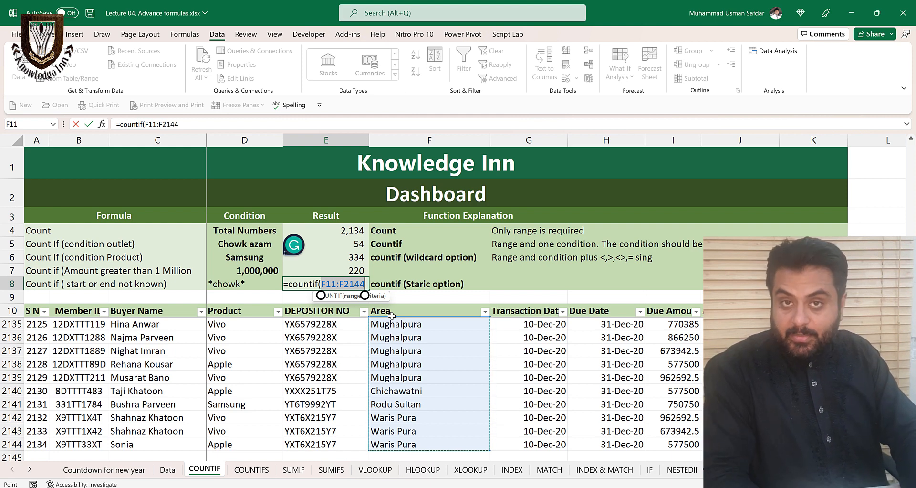
pyautogui.write(',')
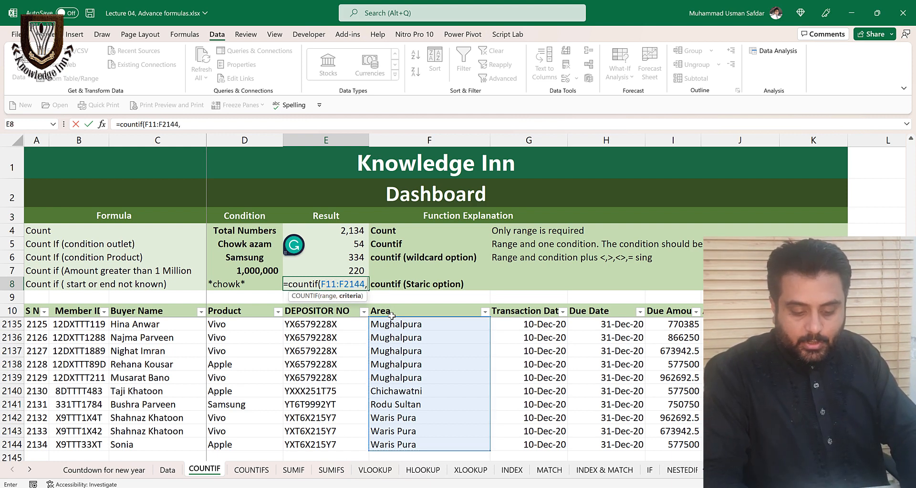
pyautogui.write('"')
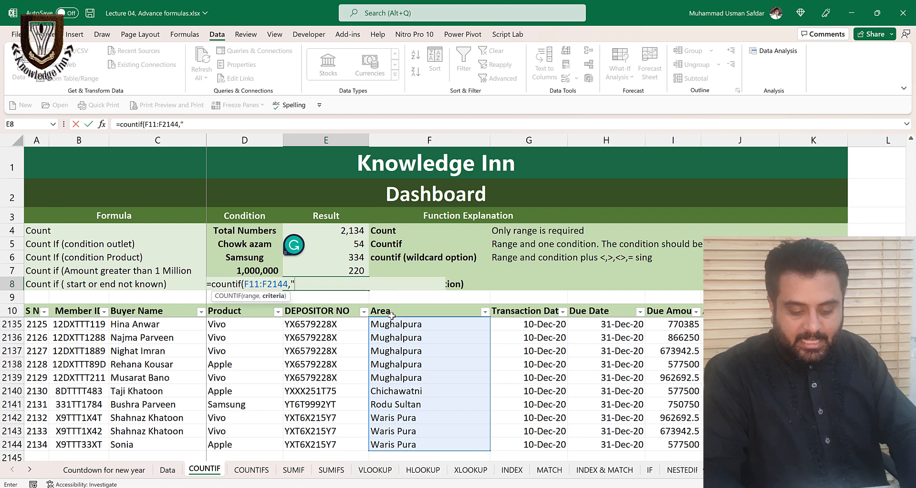
pyautogui.write('*')
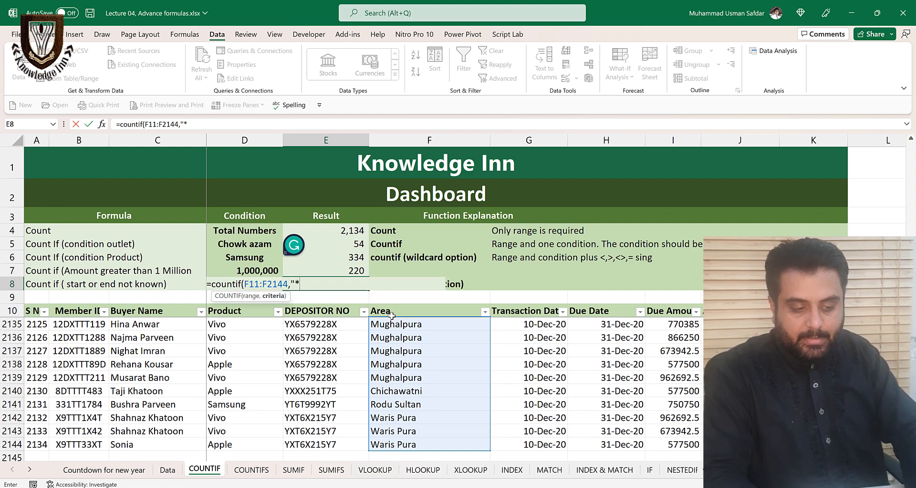
pyautogui.write('chow')
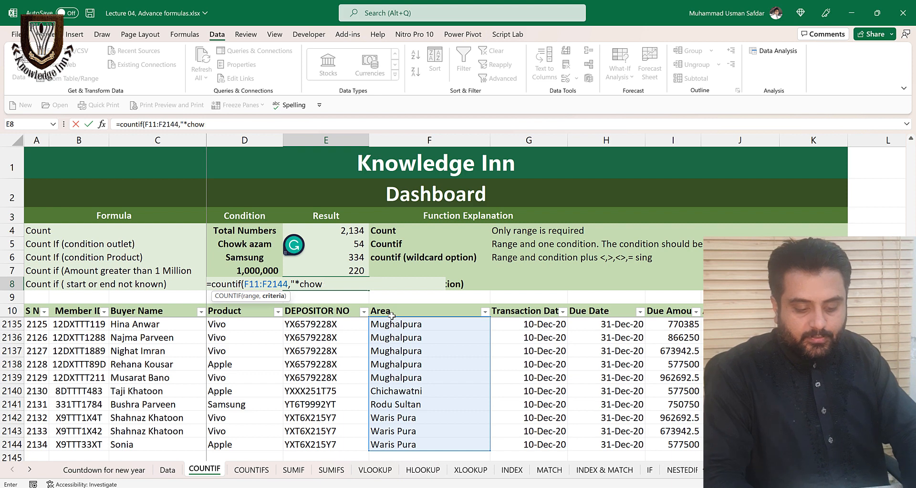
pyautogui.write('nk*"')
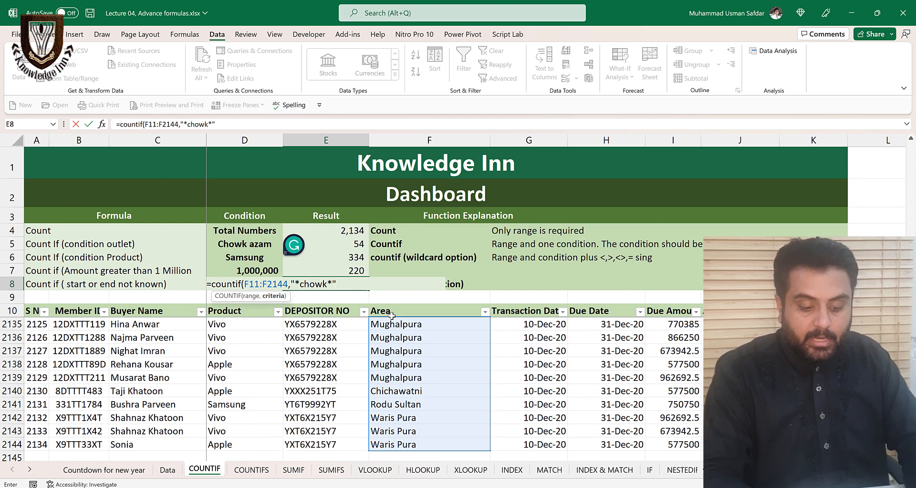
pyautogui.write(')')
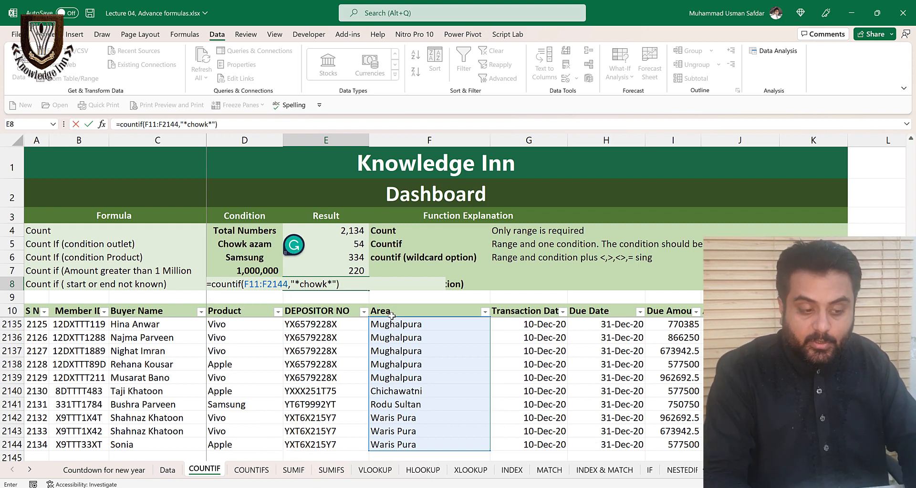
pyautogui.press('Return')
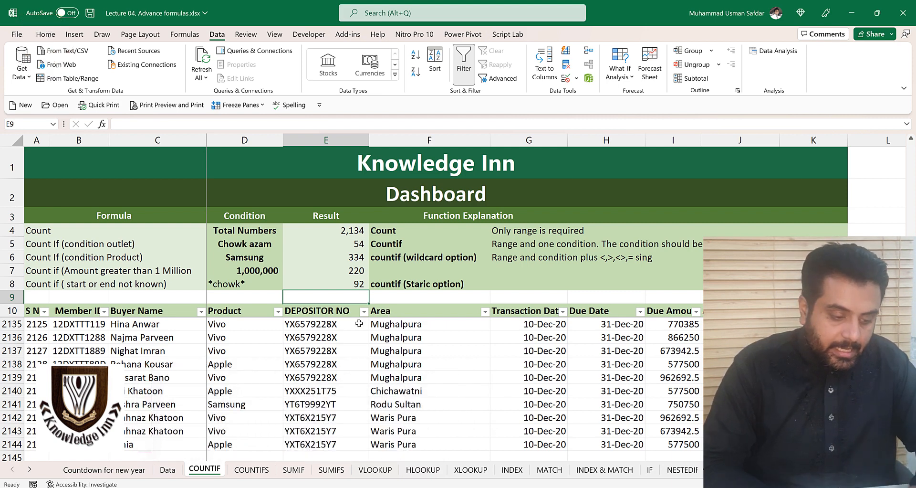
# - Switch to the COUNTIFS sheet
pyautogui.click(252, 469)
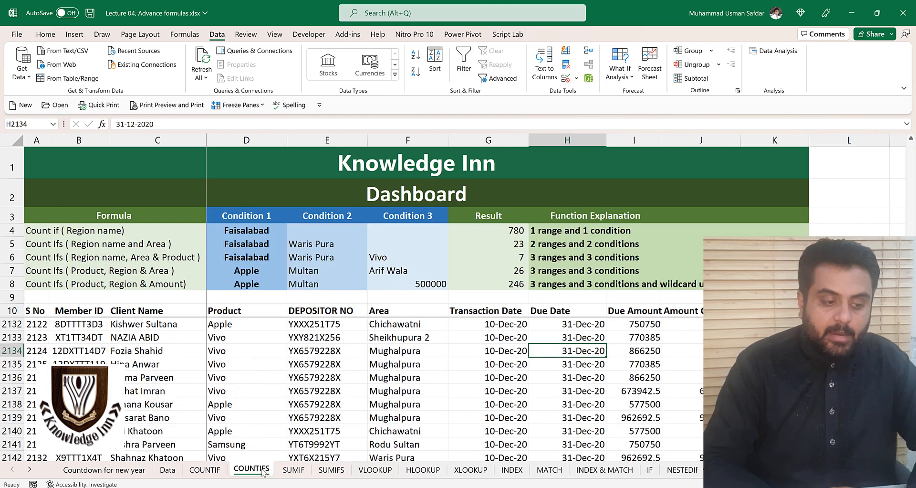